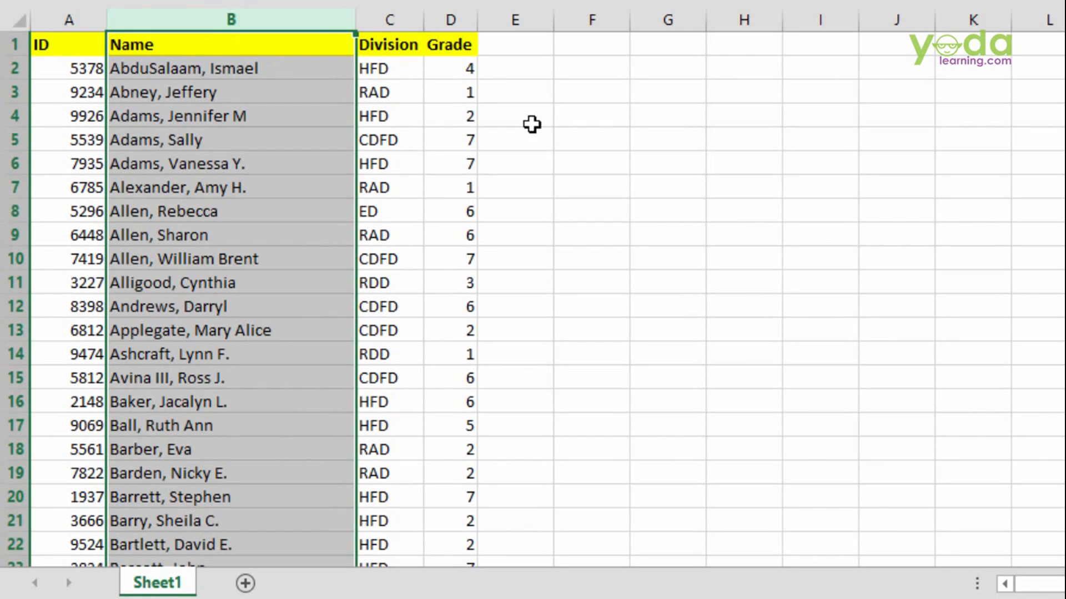
Step: Enter the label RANDBETWEEN in cell J1
click(509, 114)
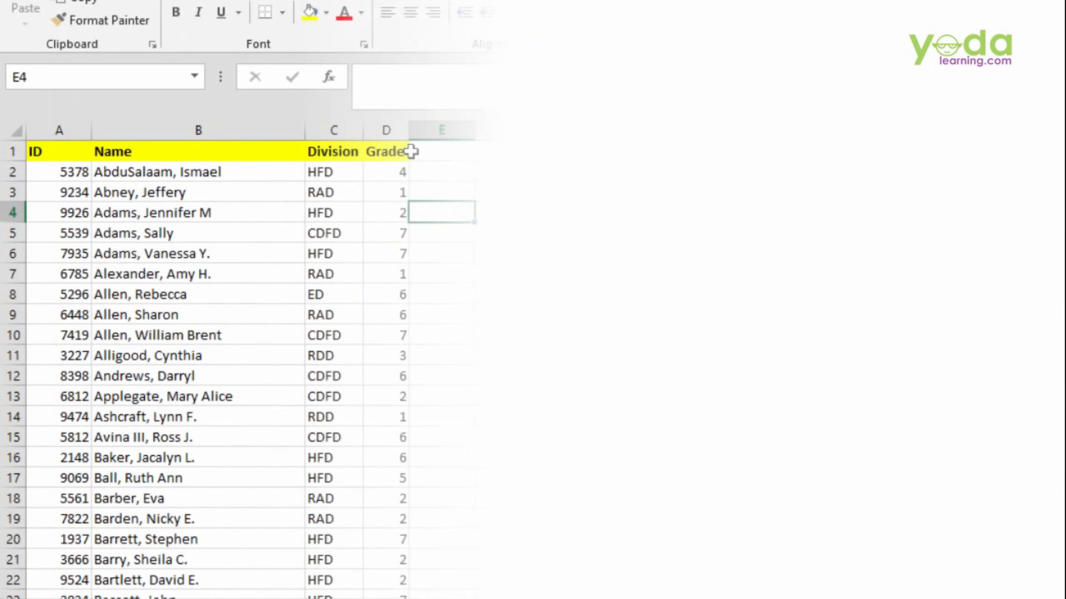
key(Right)
key(Right)
key(Right)
key(Right)
key(Up)
key(Up)
key(Up)
key(Right)
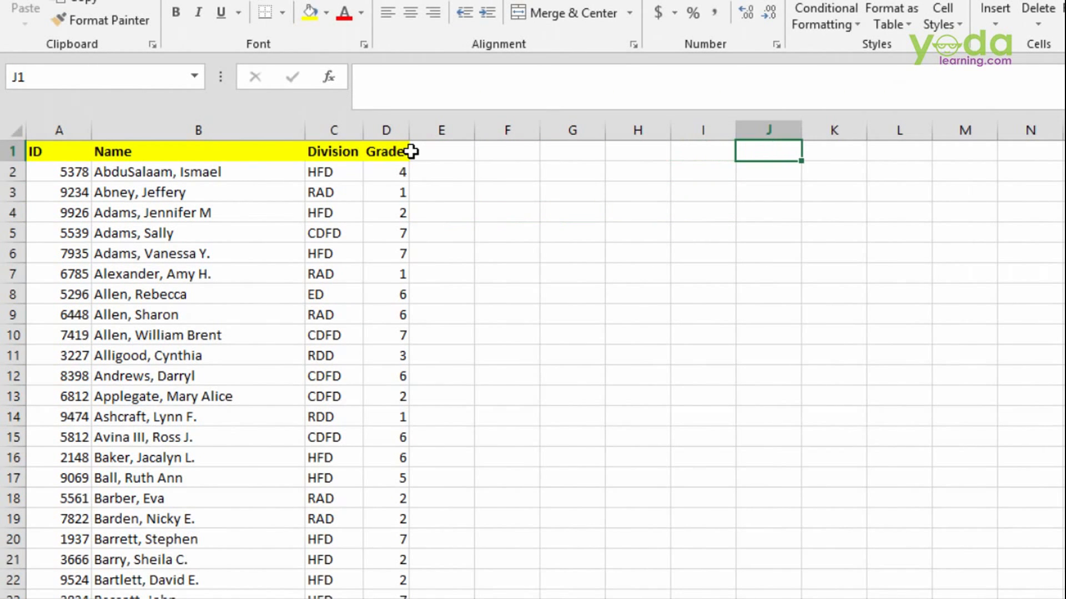
text(RANDB)
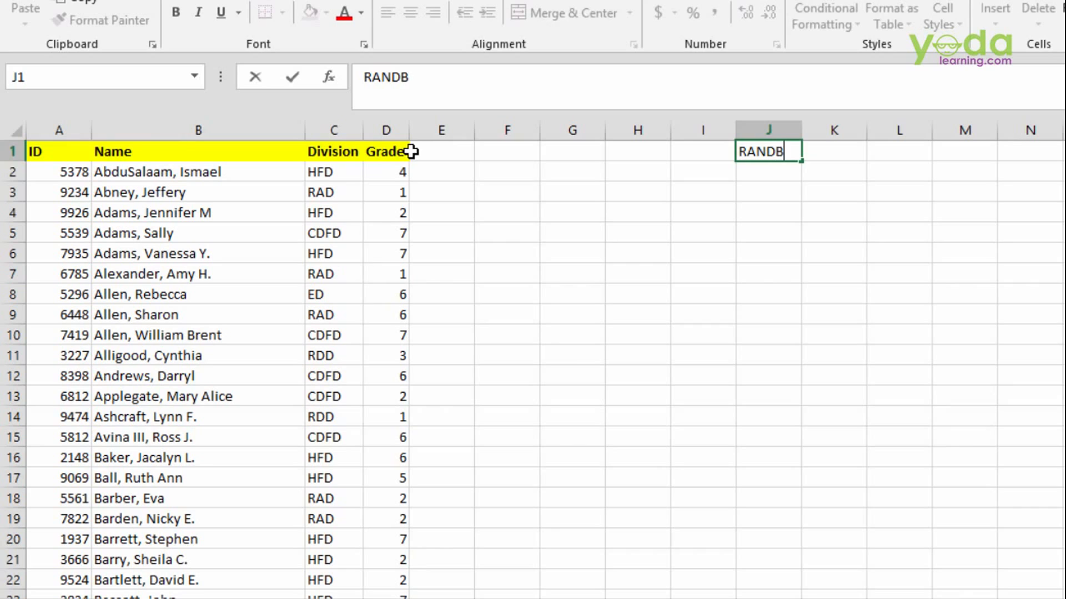
text(ETWEEN)
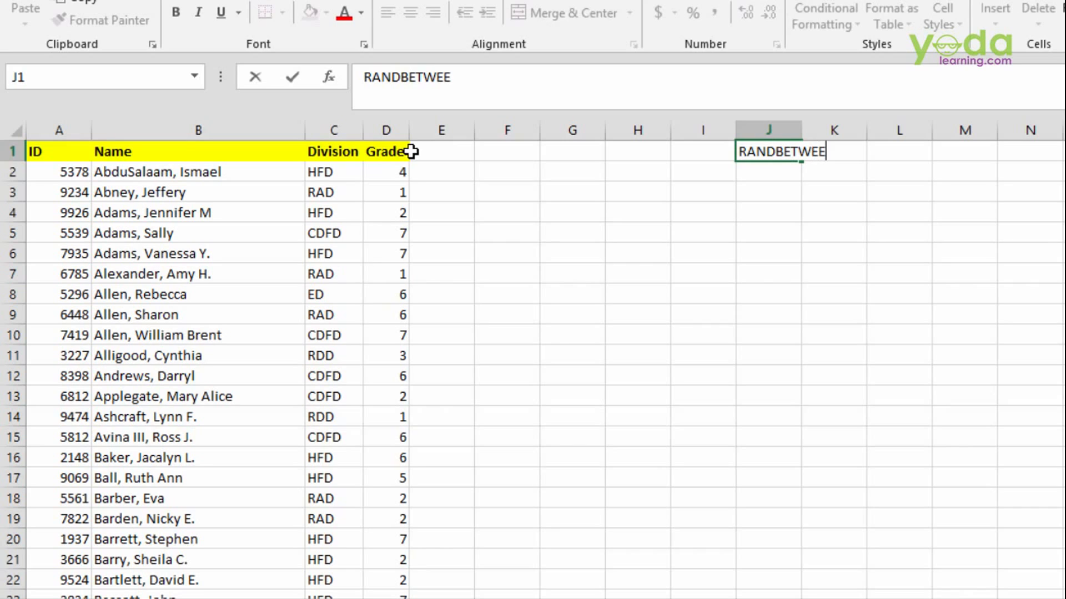
key(Right)
Step: Enter the label RANK in cell L1 and VLLOKUP in cell N1
key(Right)
text(RANK)
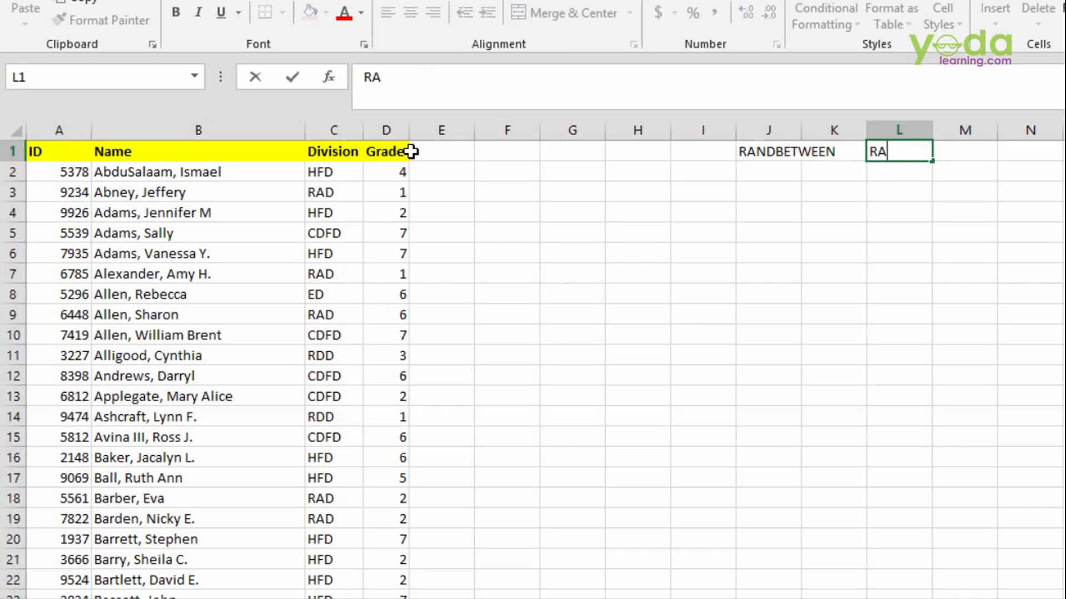
key(Right)
key(Right)
text(VLLOKUP)
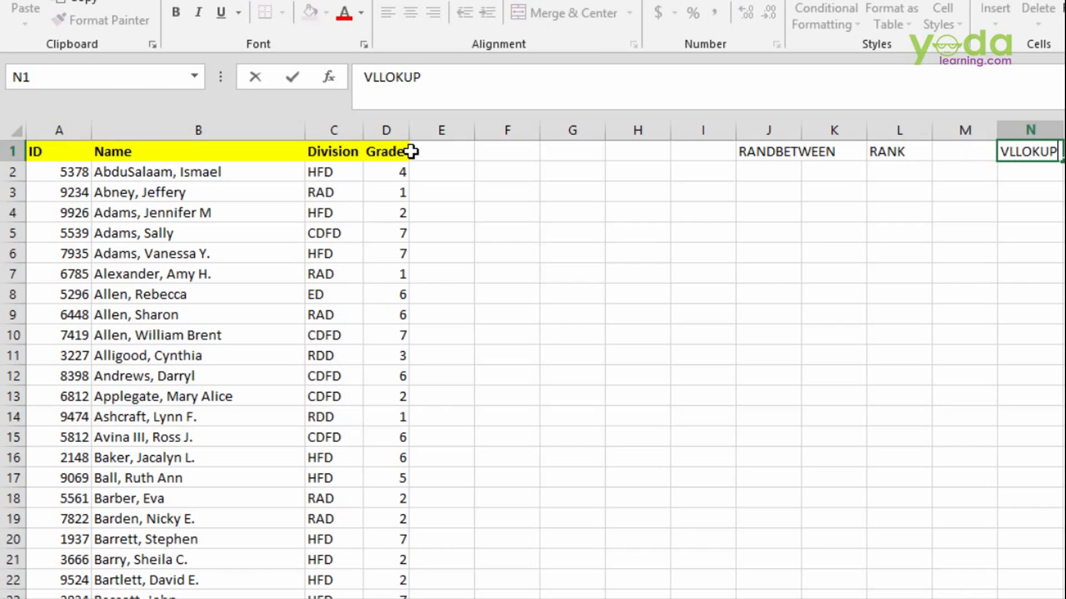
key(Right)
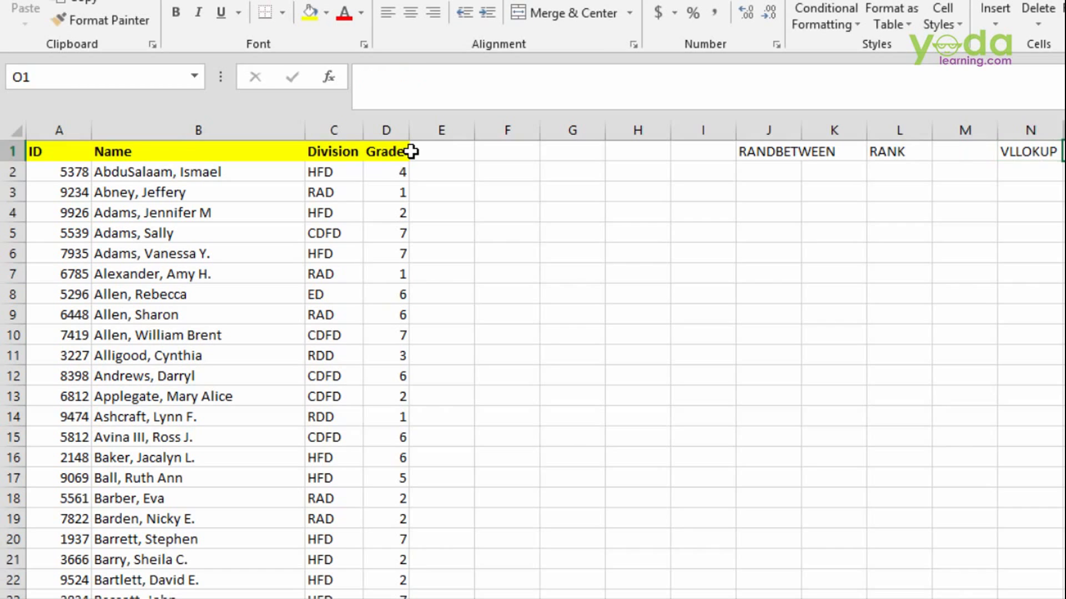
Step: Clear the function-name labels from cells J1 to N1
key(Left)
key(shift+Left)
key(shift+Left)
key(shift+Left)
key(shift+Left)
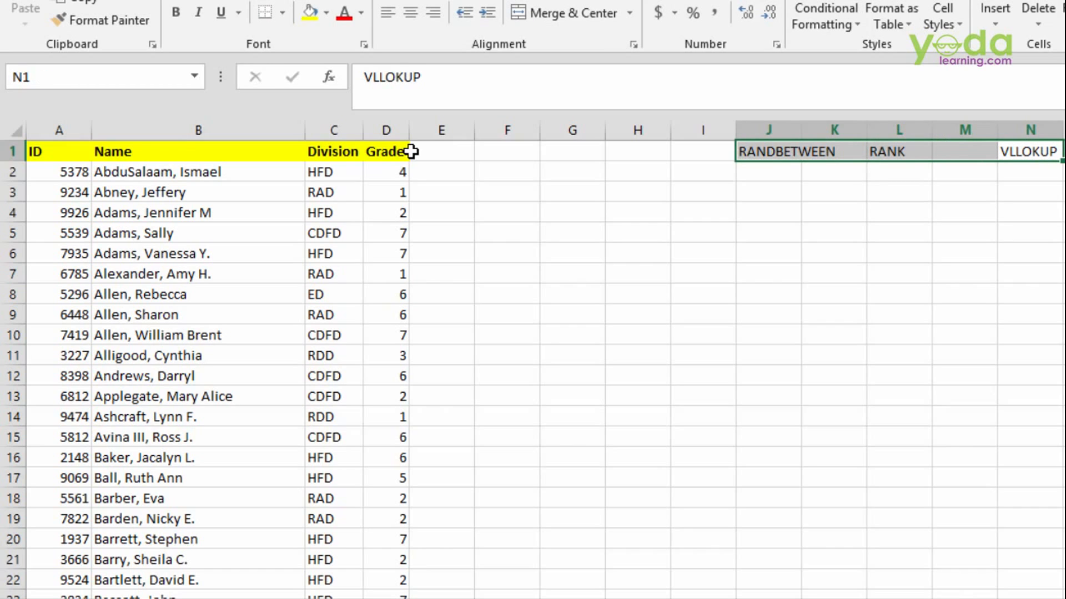
key(Delete)
key(Down)
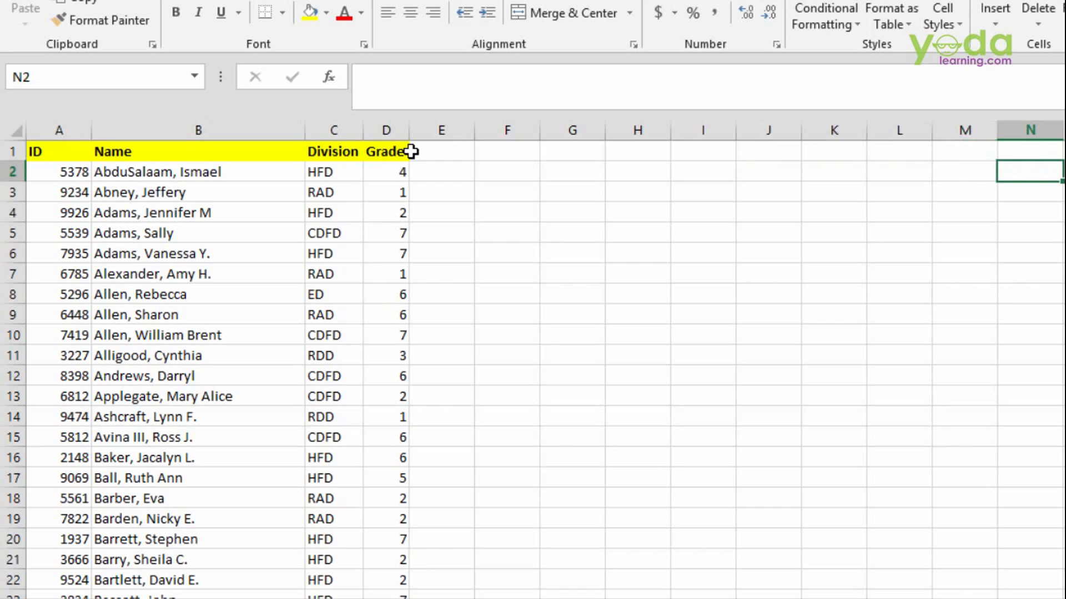
Step: Enter the formula =RANDBETWEEN(1,10) in cell E2, beside the first record's grade
key(Left)
key(Left)
key(Left)
key(Left)
key(Left)
key(Left)
key(Left)
key(Left)
key(Left)
key(Up)
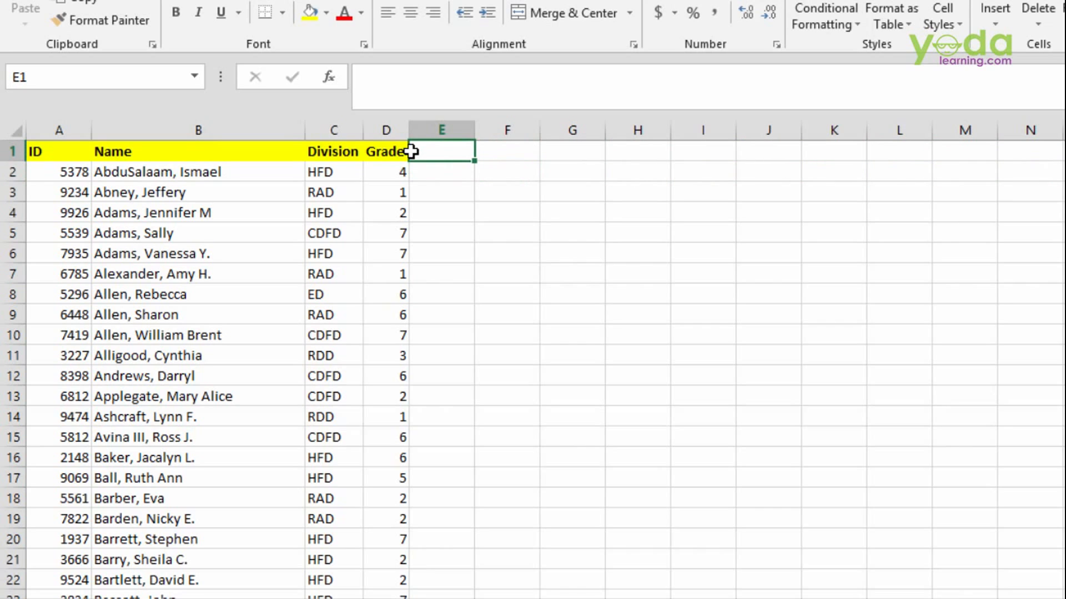
key(Down)
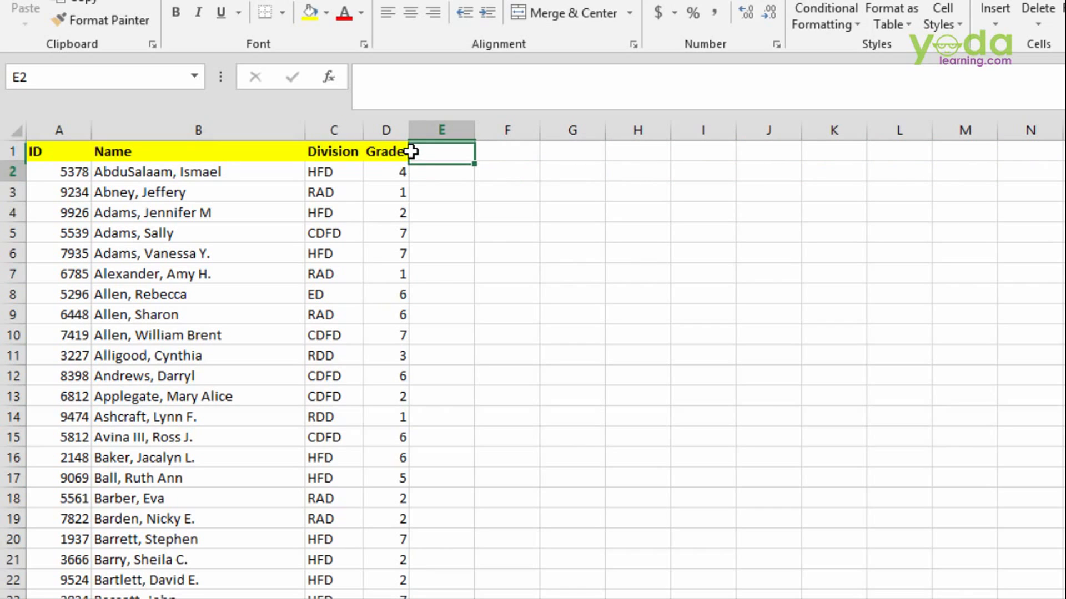
text(=)
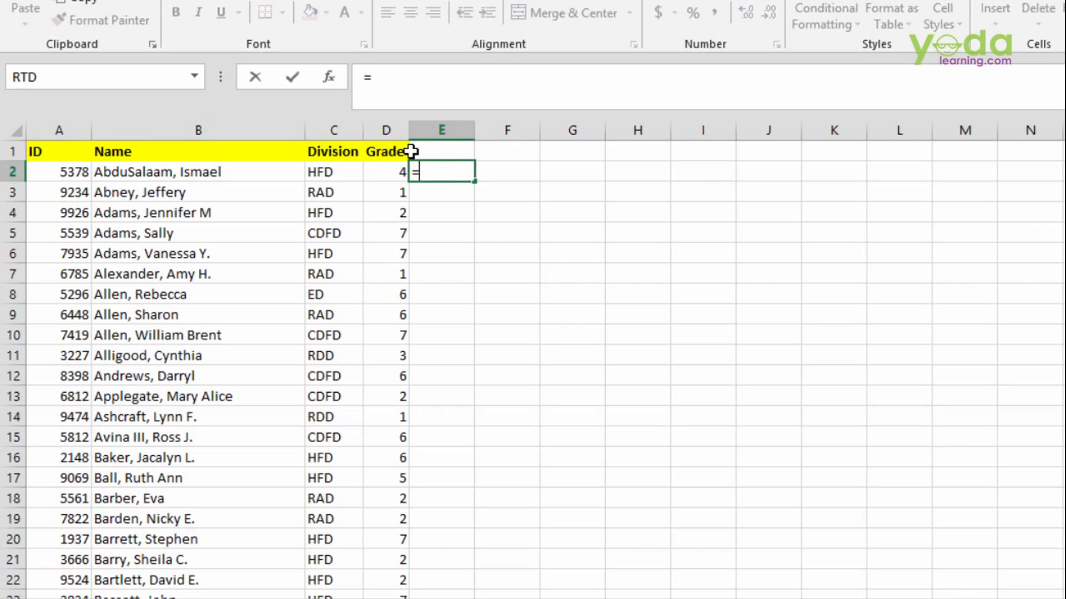
text(rand)
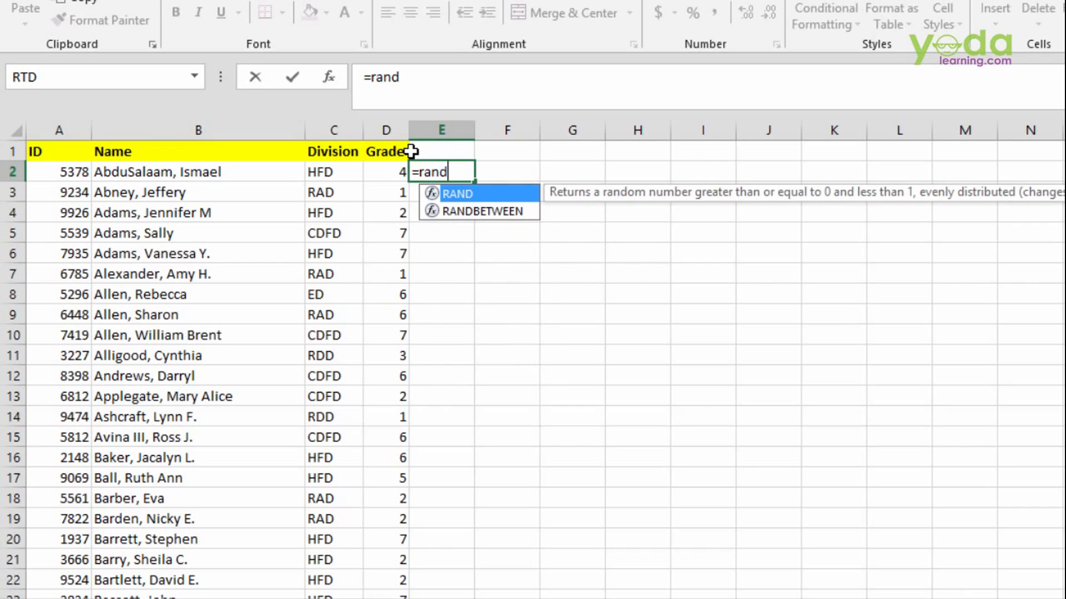
key(Down)
key(Tab)
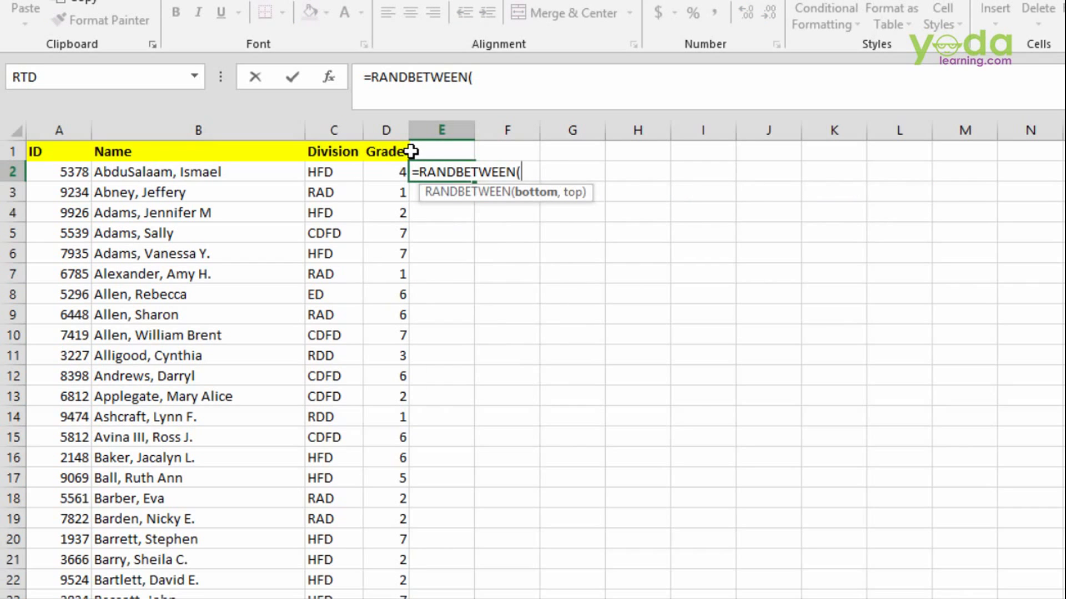
text(1,)
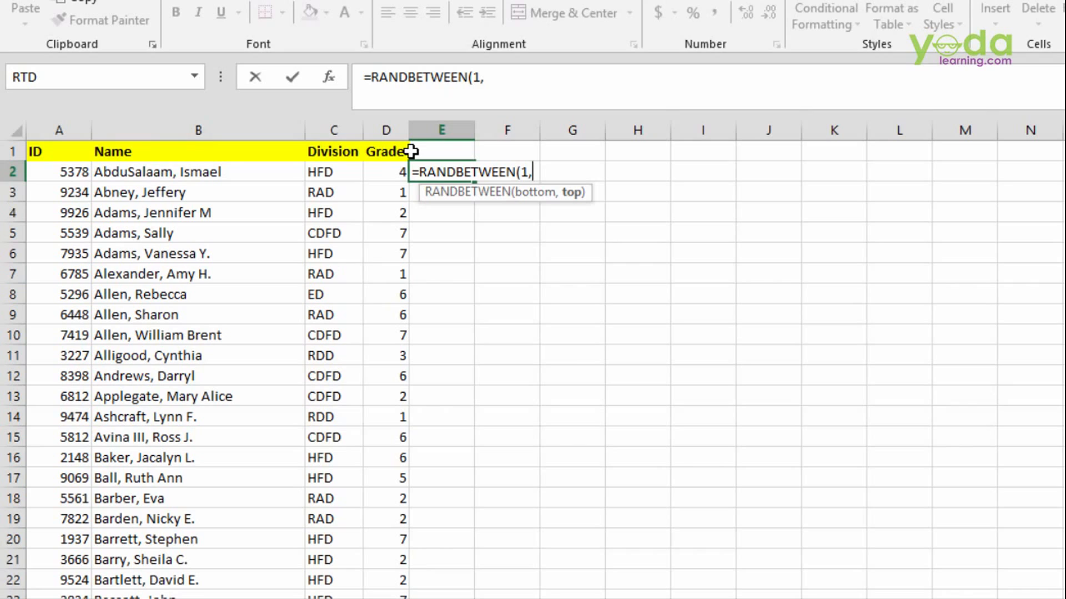
text(10))
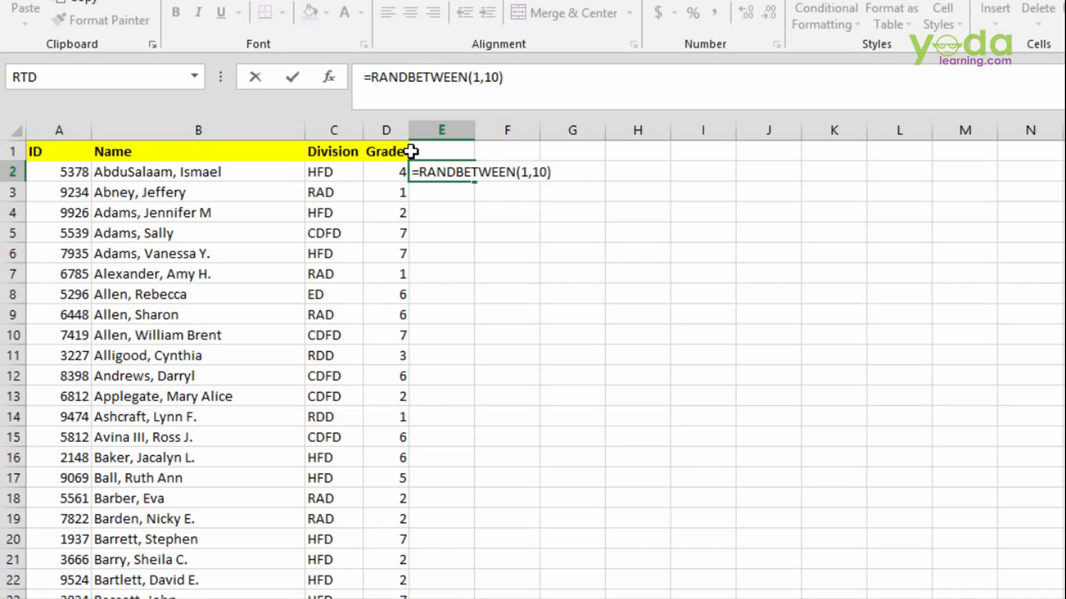
key(Return)
Step: Enter =RAND() in cell E2 and fill the formula down column E for every record
key(Up)
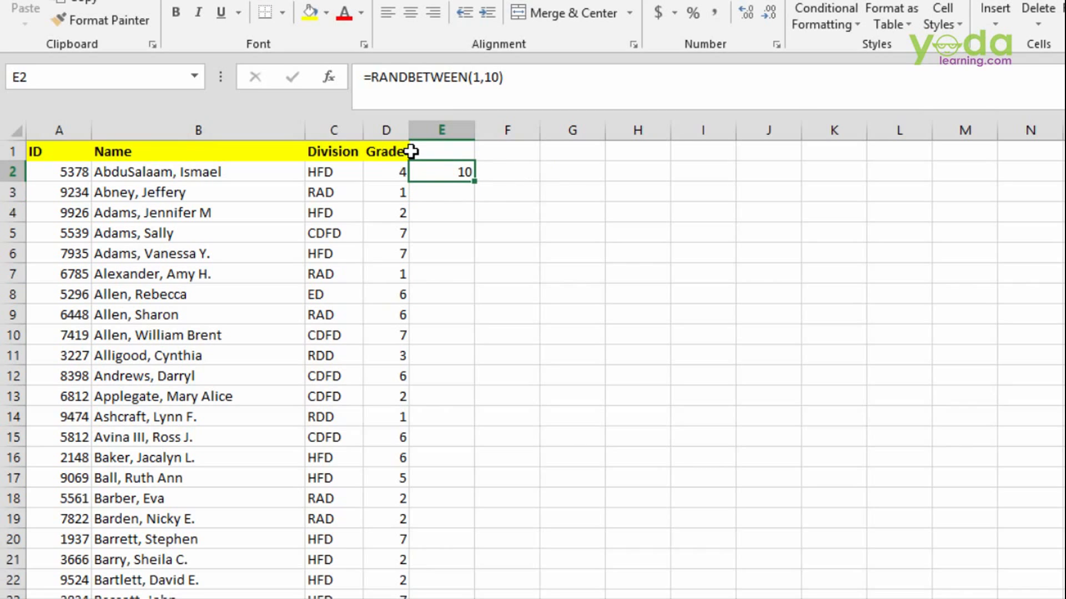
text(=ra)
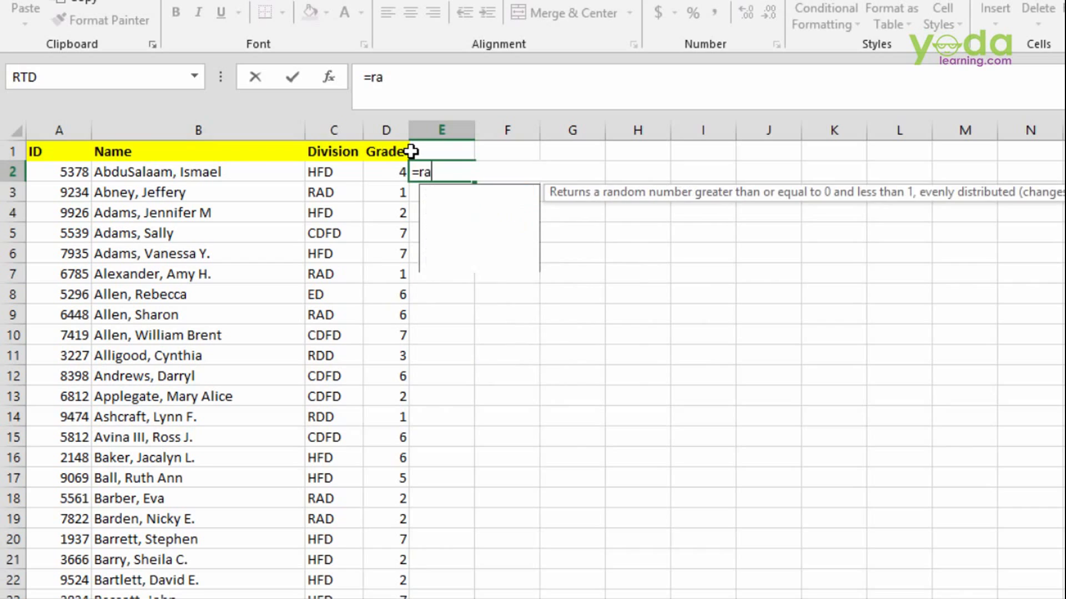
key(Tab)
text())
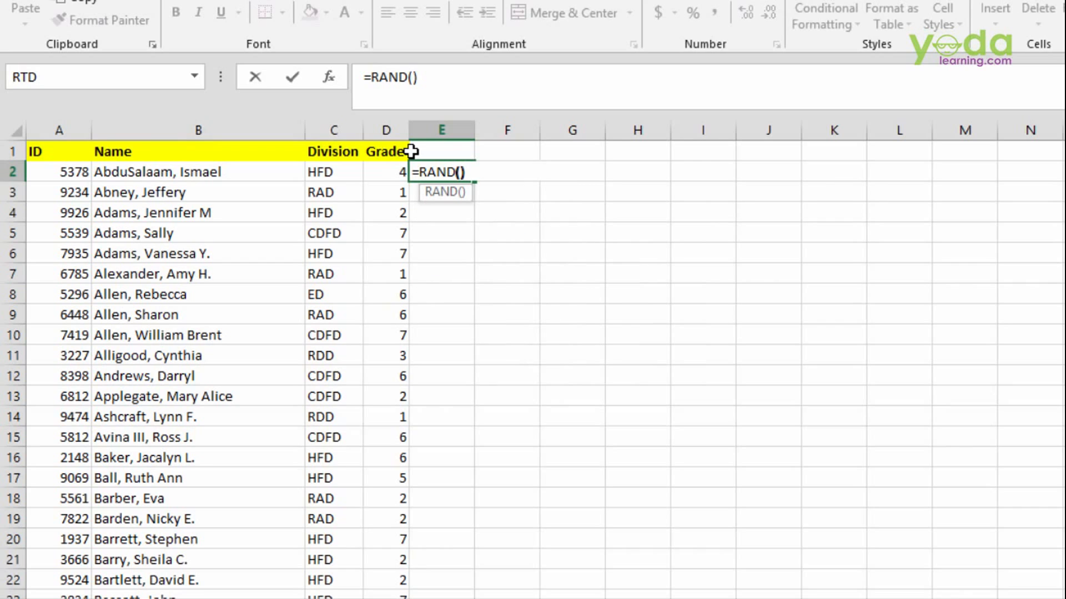
key(Return)
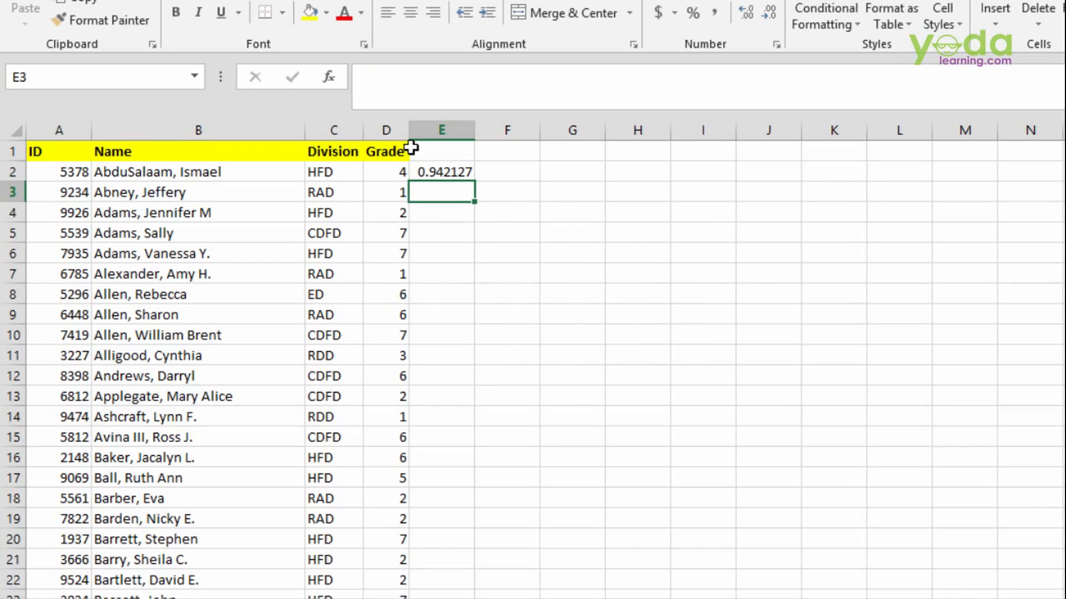
click(462, 175)
double_click(475, 182)
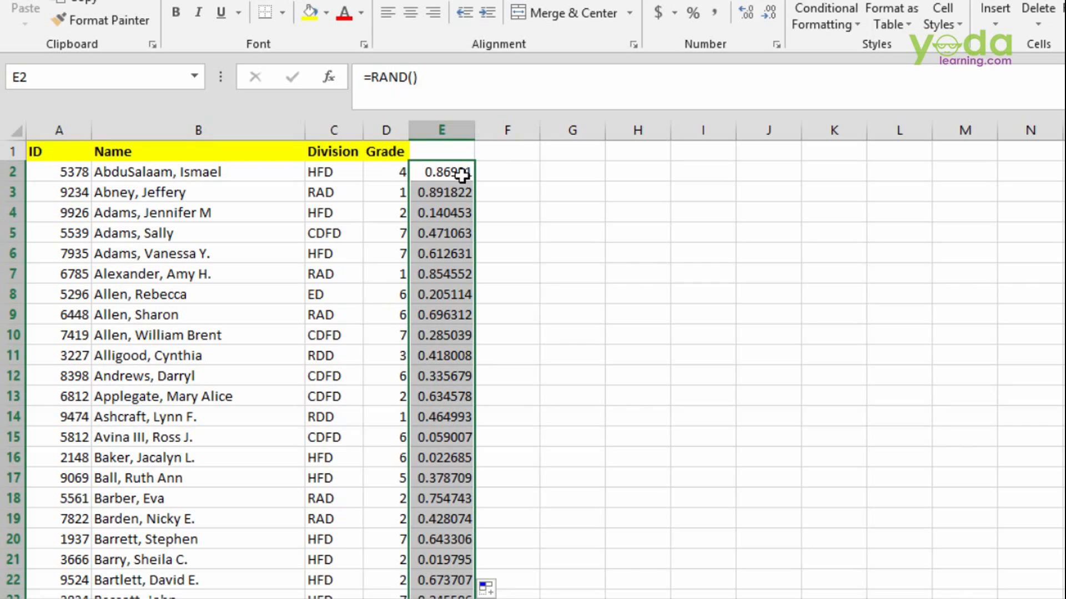
Step: Replace the random-number formulas in column E with their fixed values using Paste Special Values
key(ctrl+c)
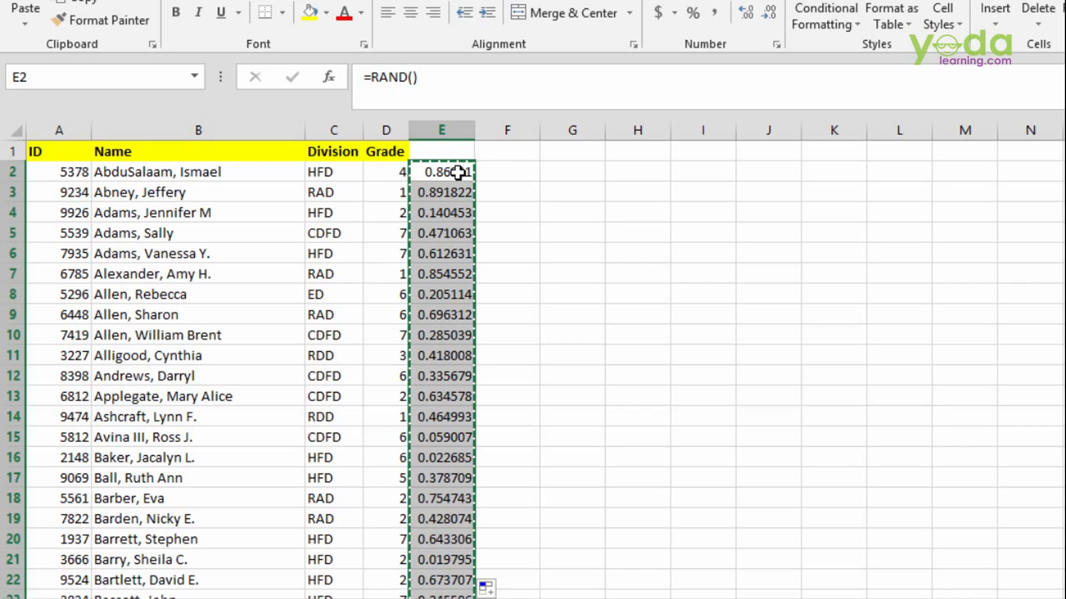
key(ctrl+alt+v)
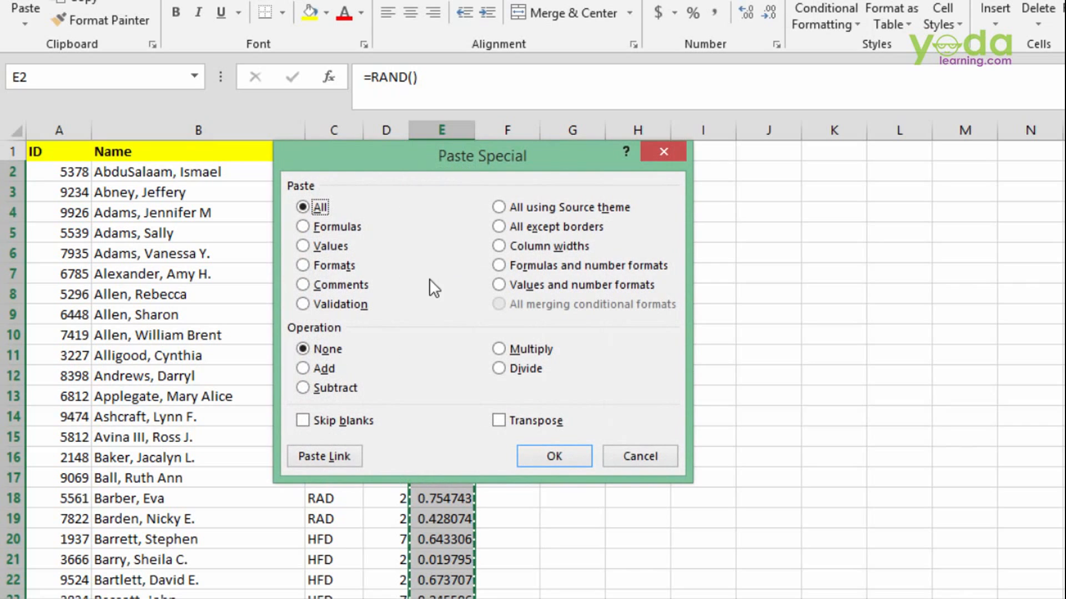
click(312, 247)
click(557, 454)
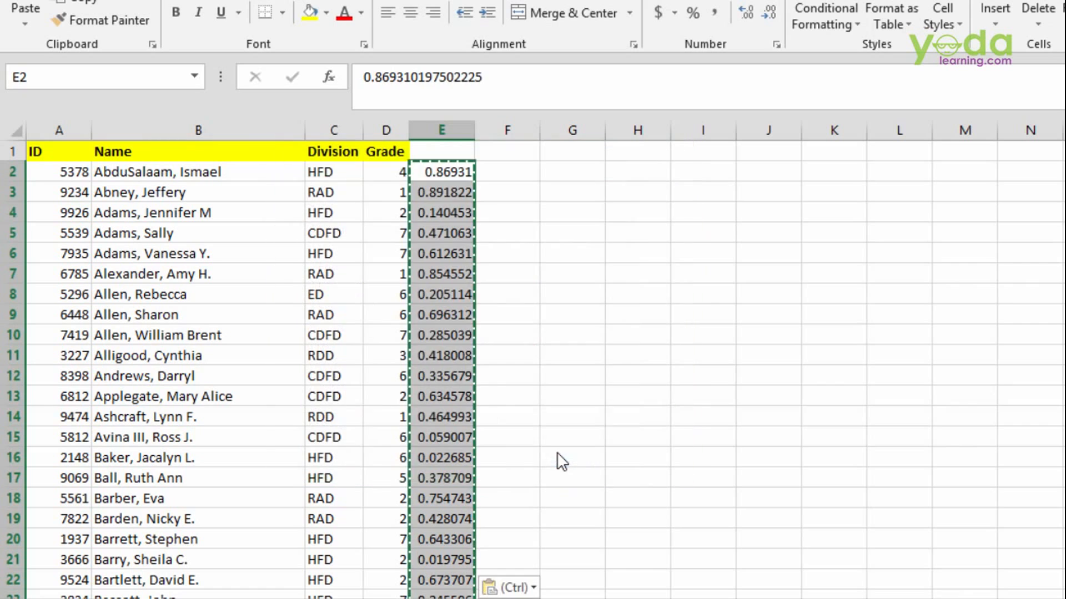
Step: Enter =RAND() in cell G2 as a recalculation test and clear that cell again
click(604, 173)
text(=r)
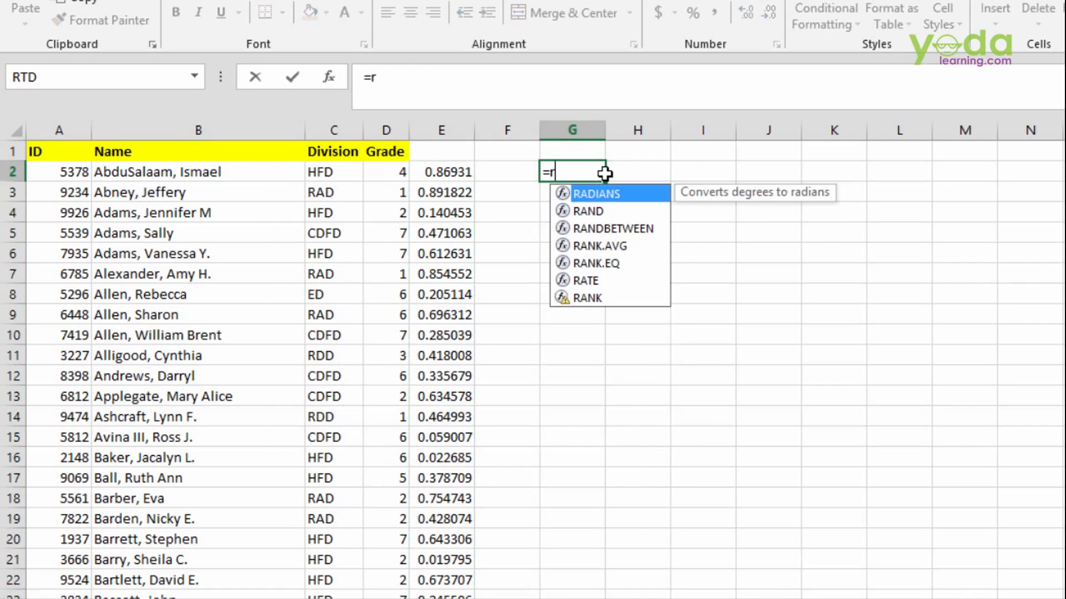
text(and())
key(Tab)
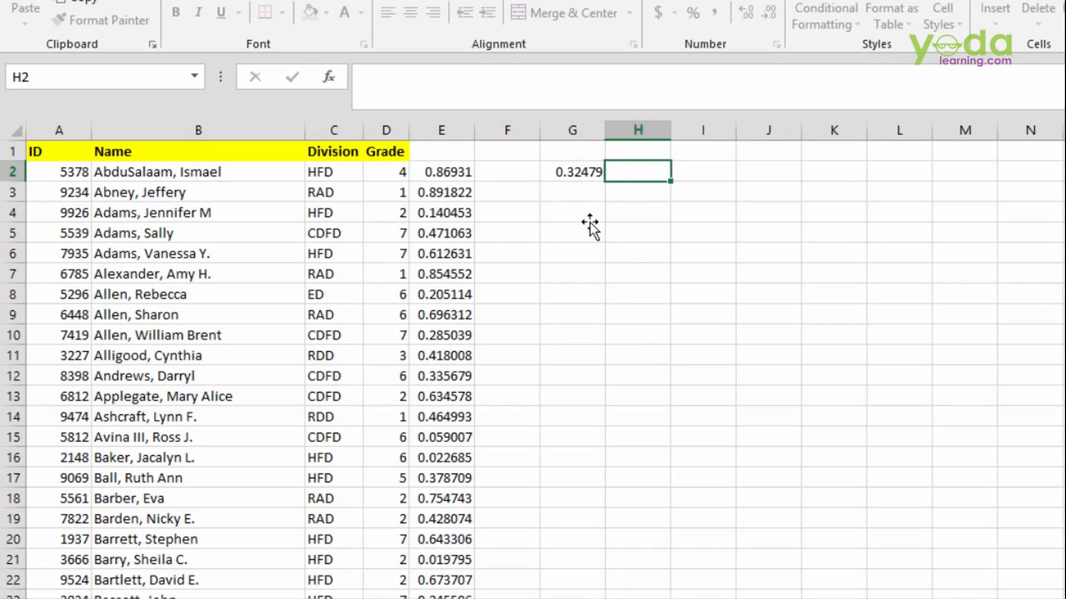
click(588, 223)
click(574, 288)
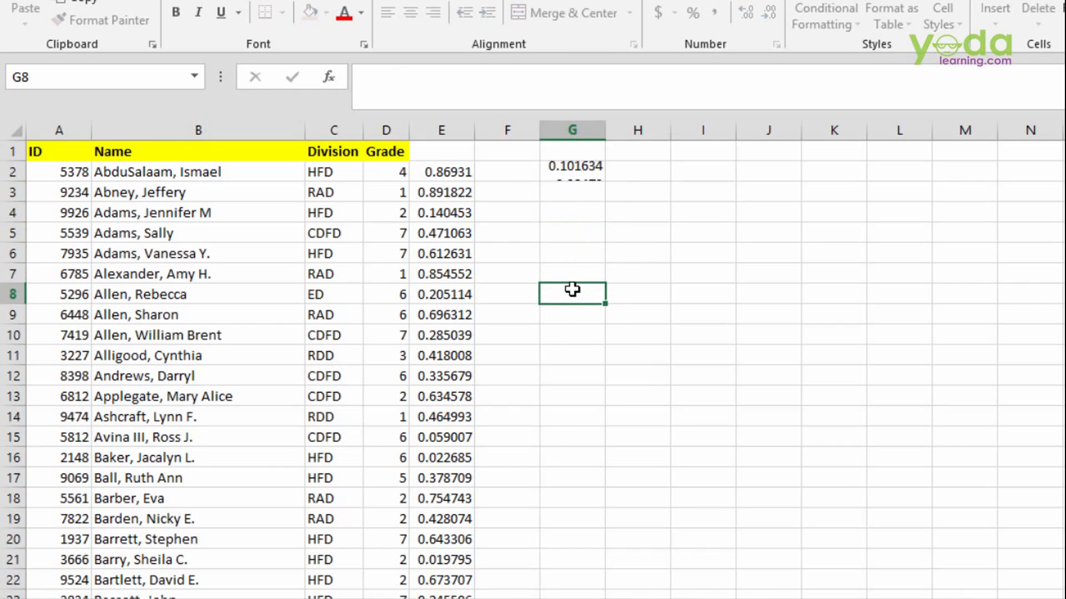
click(567, 171)
key(Delete)
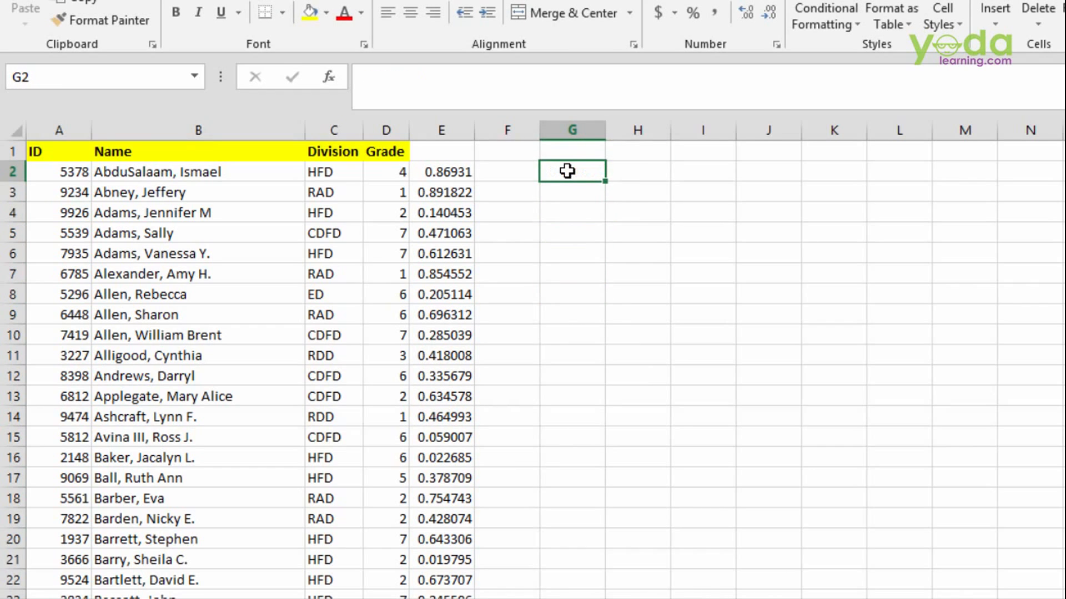
Step: Add the header RAND() in cell E1 and give it the standard orange fill
click(464, 152)
text(RAND())
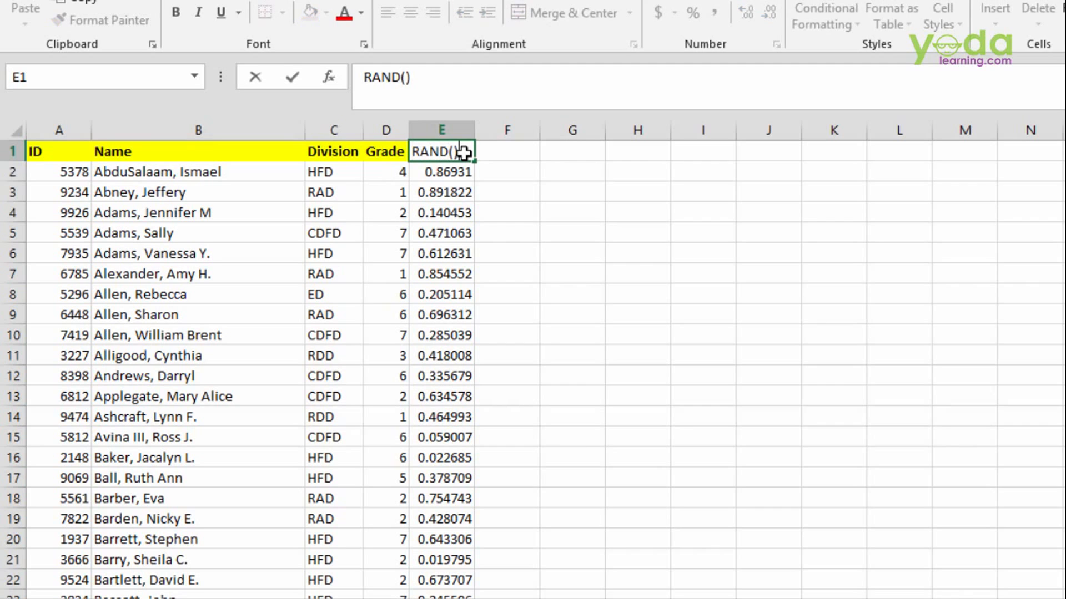
key(Tab)
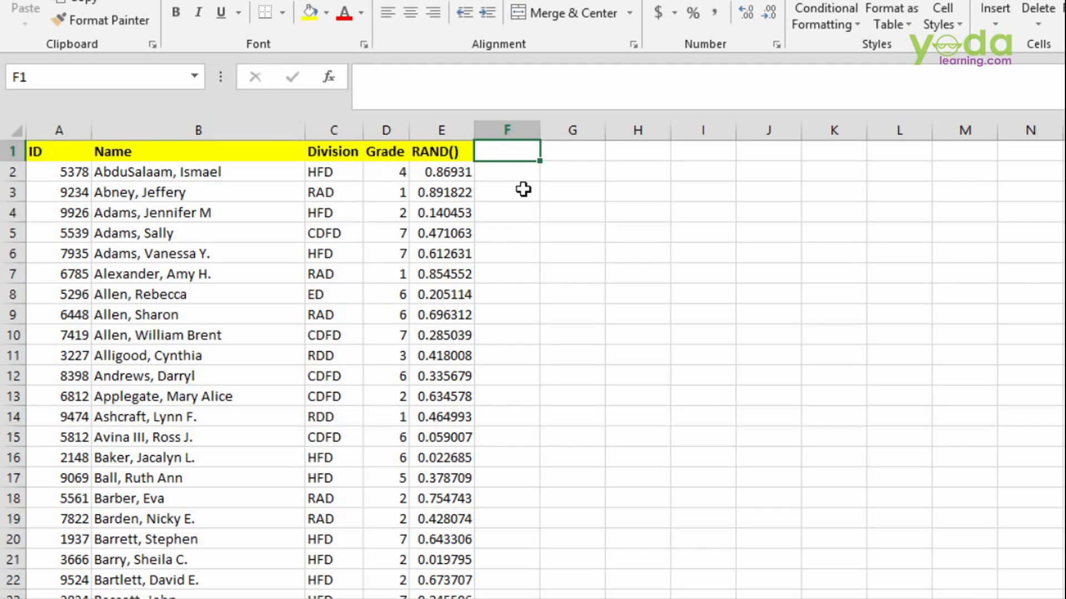
click(447, 151)
click(326, 12)
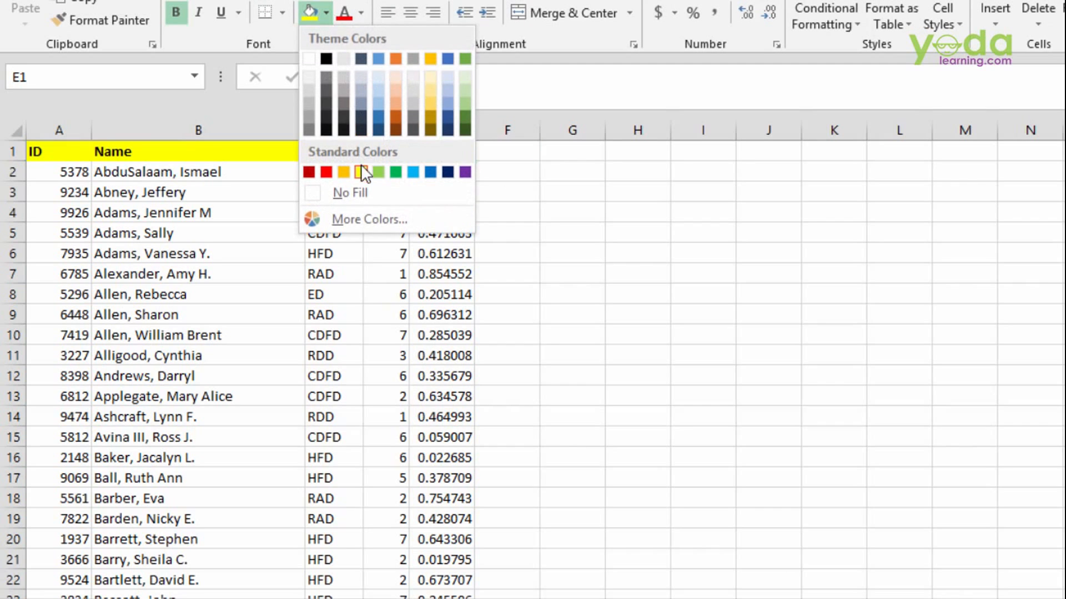
click(344, 173)
Step: Begin a RANK formula in cell F2
click(524, 180)
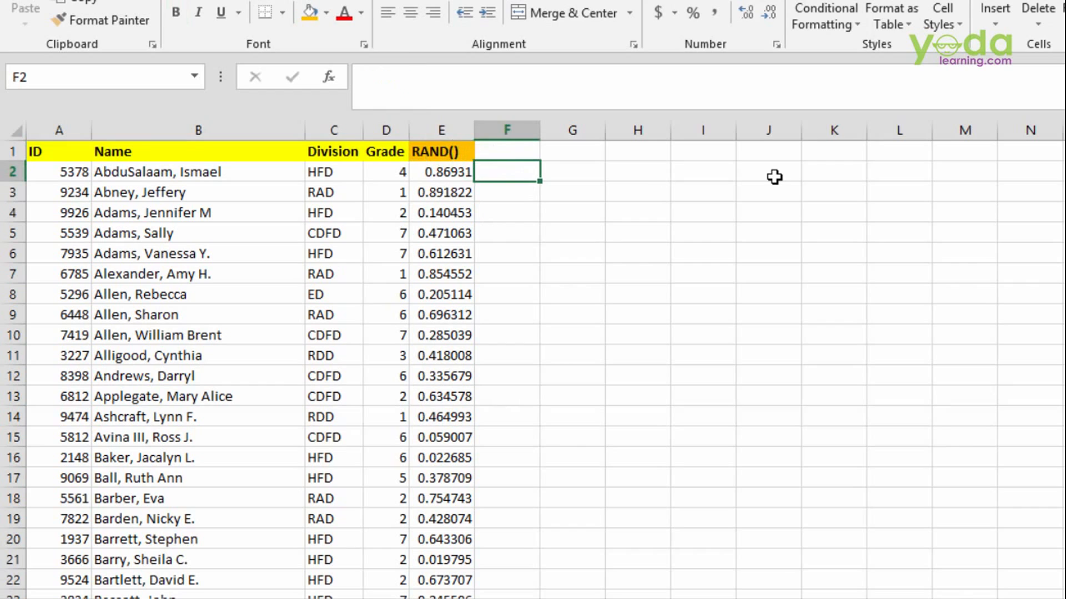
text(=rank)
key(Tab)
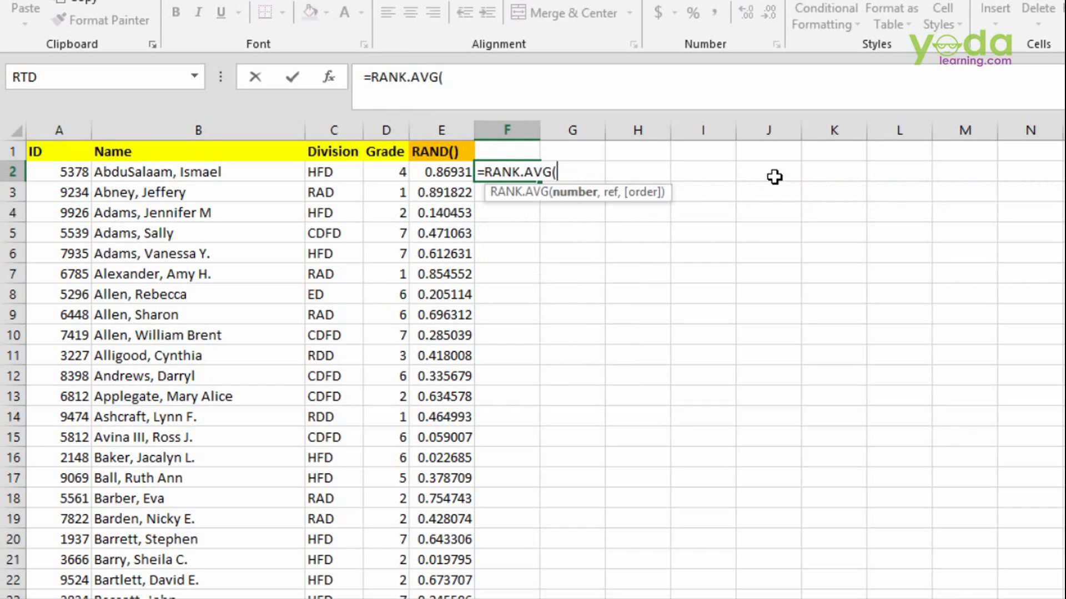
key(BackSpace)
key(BackSpace)
key(BackSpace)
key(BackSpace)
key(BackSpace)
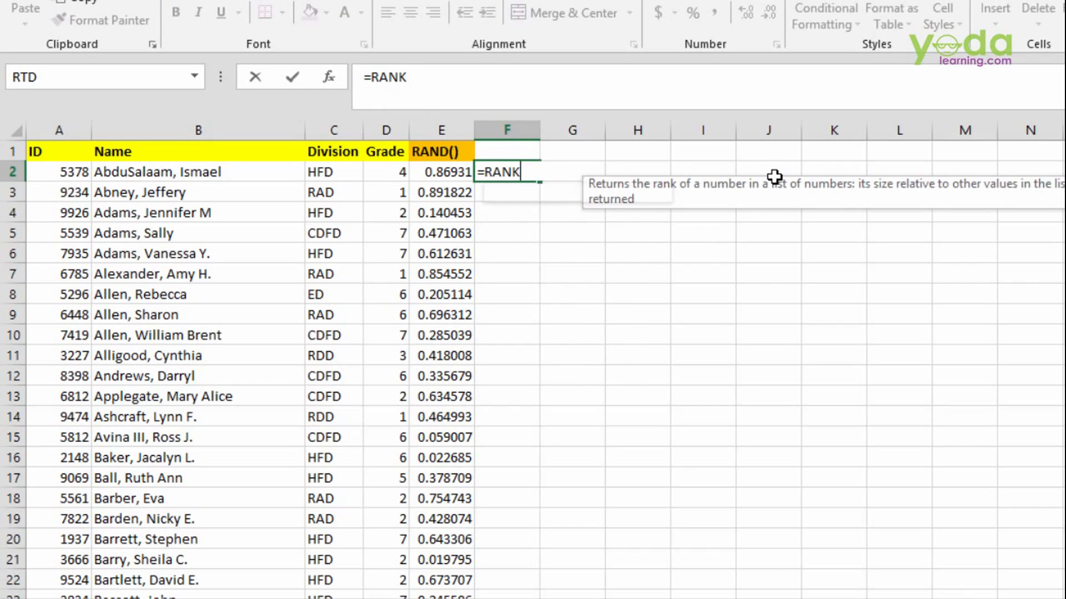
key(Tab)
key(BackSpace)
key(BackSpace)
key(BackSpace)
key(BackSpace)
key(BackSpace)
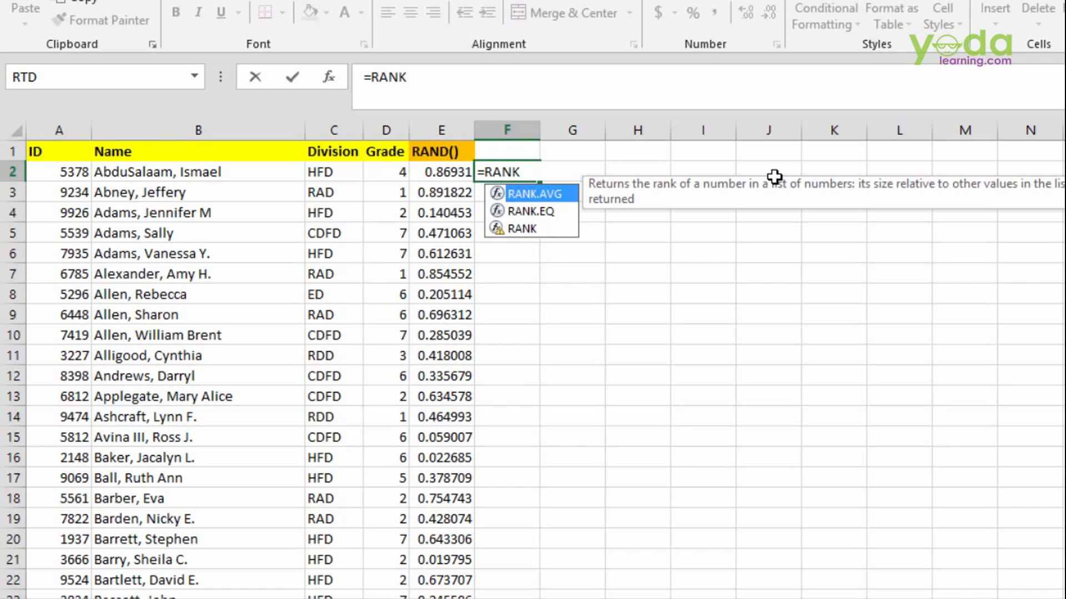
Step: Complete the formula in F2 as =RANK(E2,$E$2:$E$418) and fill it down column F for every record
double_click(532, 231)
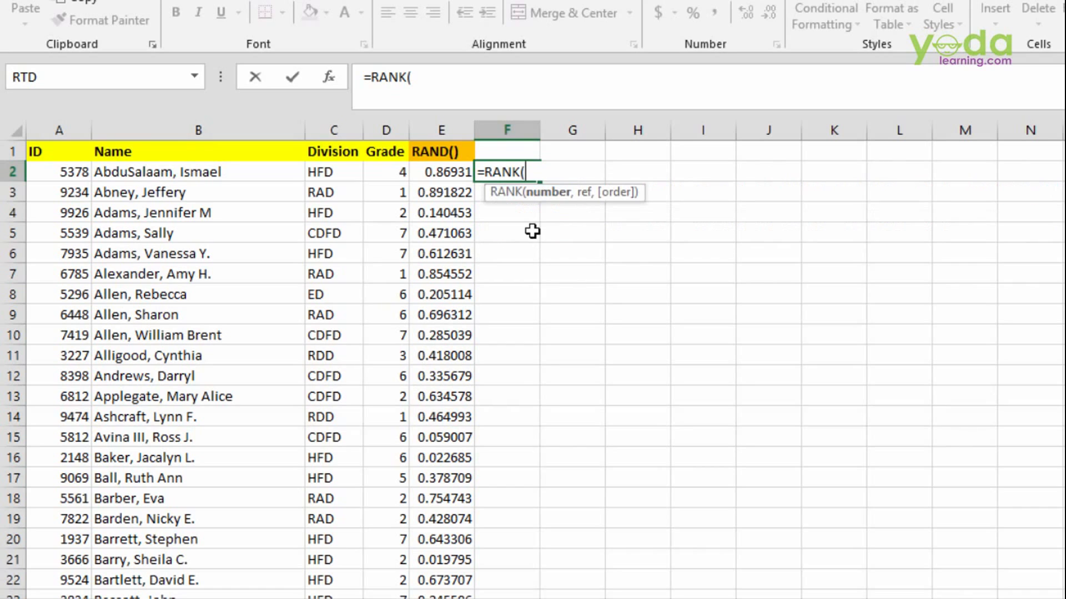
click(448, 177)
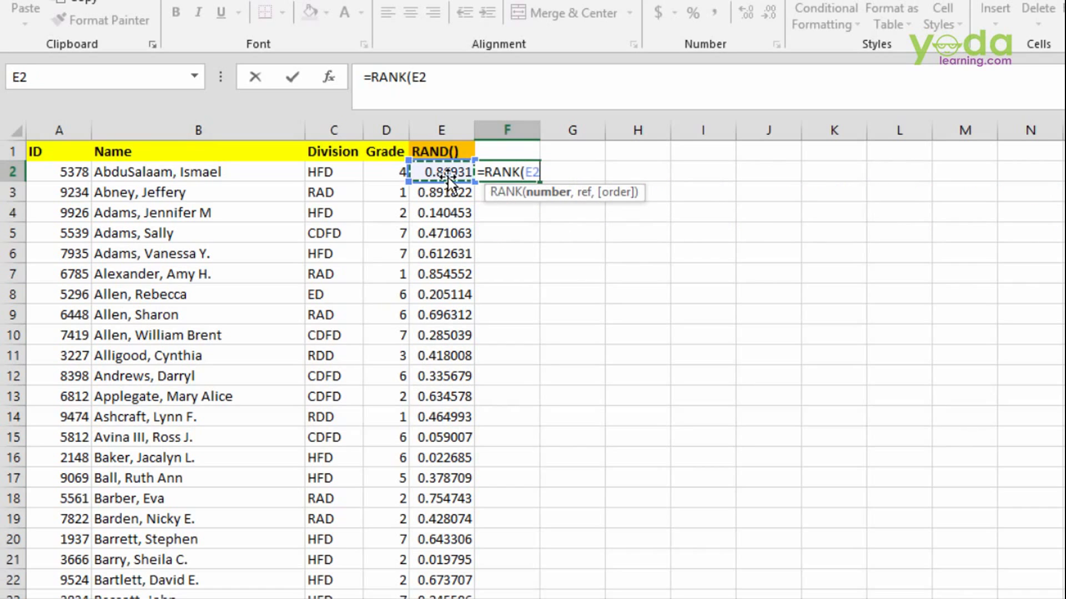
text(,)
click(447, 175)
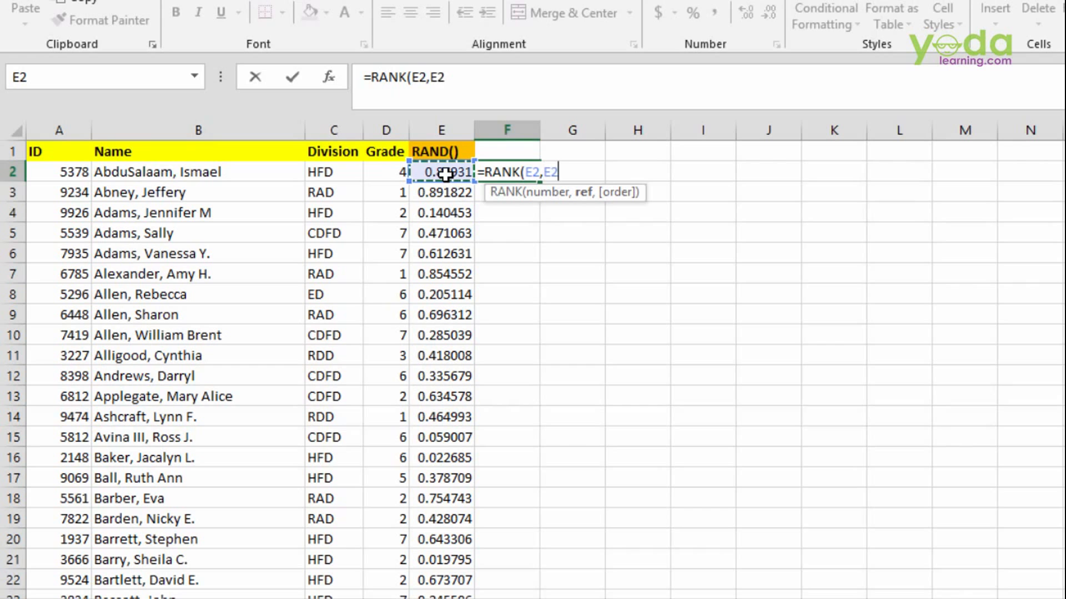
key(ctrl+shift+Down)
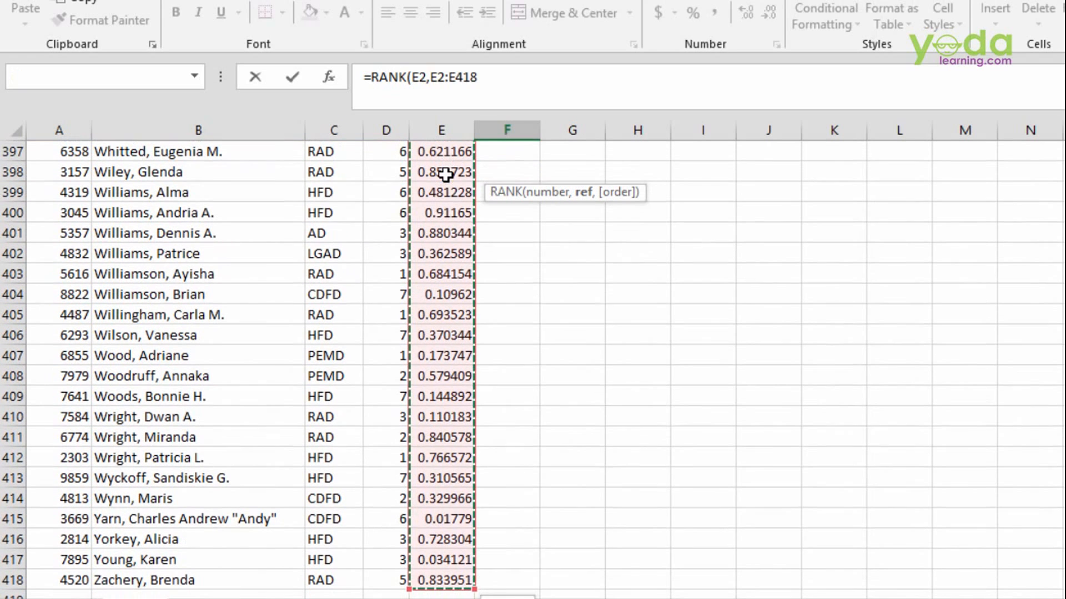
key(F4)
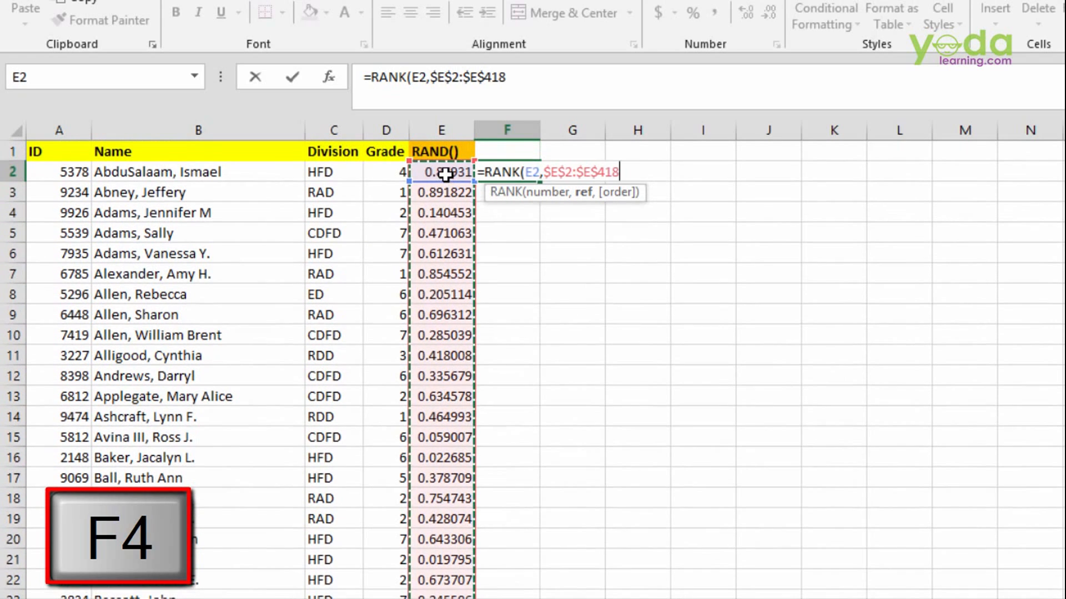
key(Return)
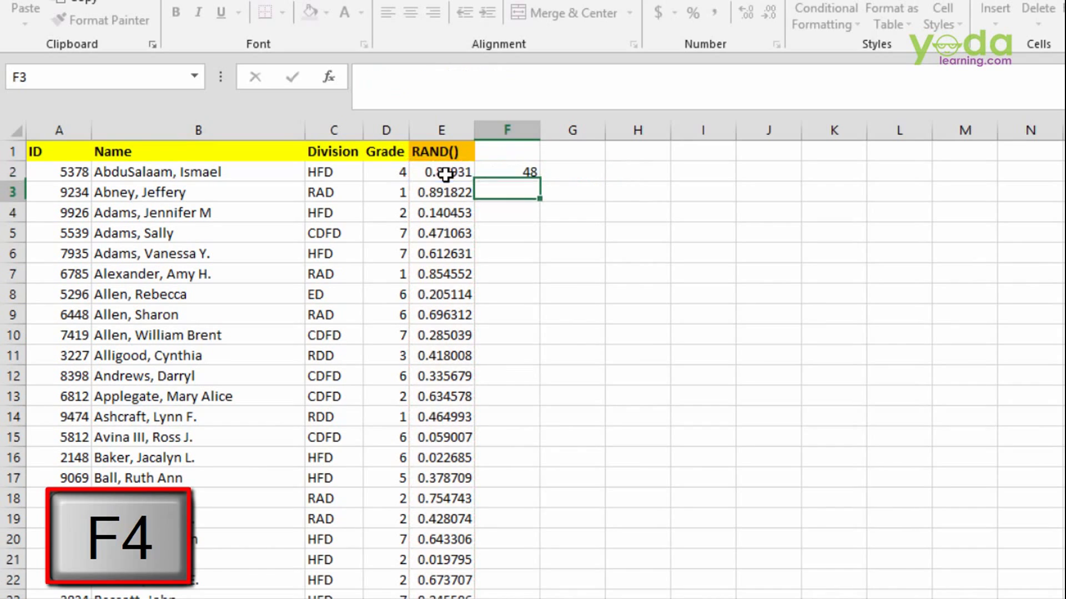
click(520, 172)
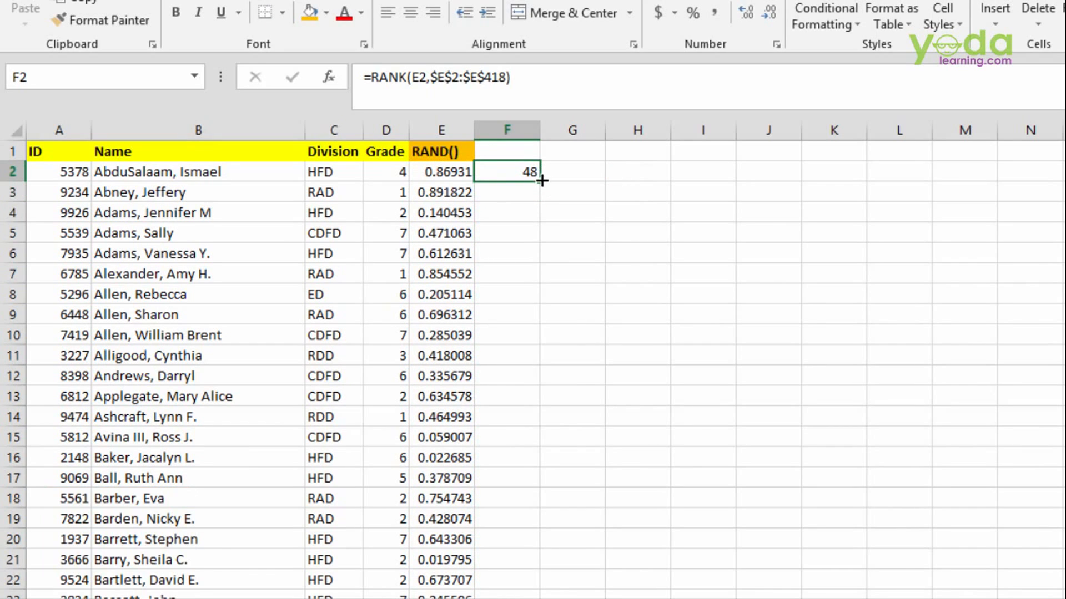
double_click(541, 180)
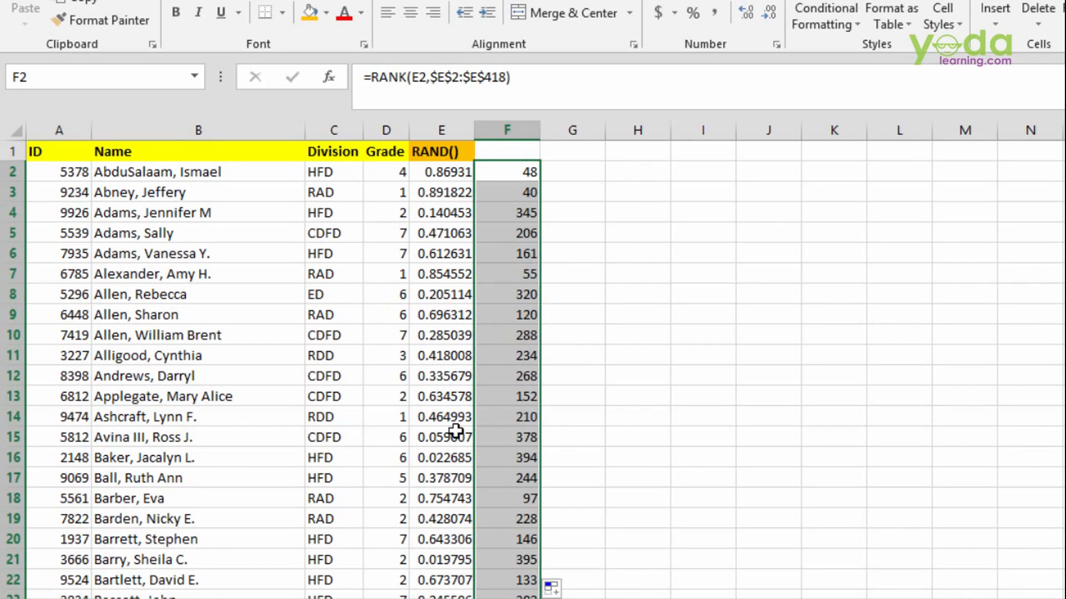
Step: Add the header RANK() in cell F1, formatted bold with the same orange fill as the RAND() header
click(497, 151)
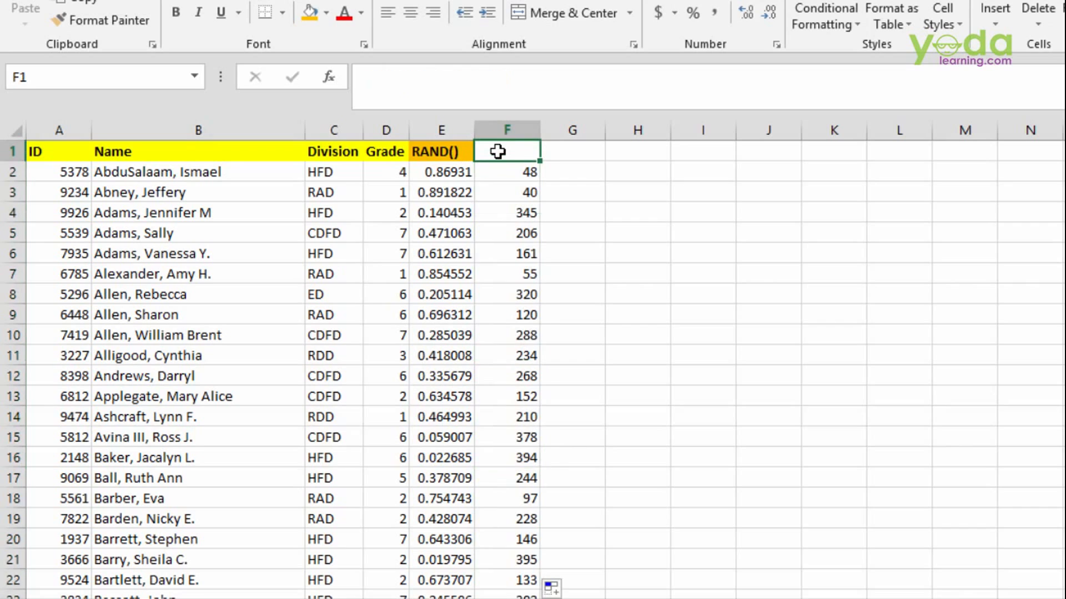
text(RANK*()
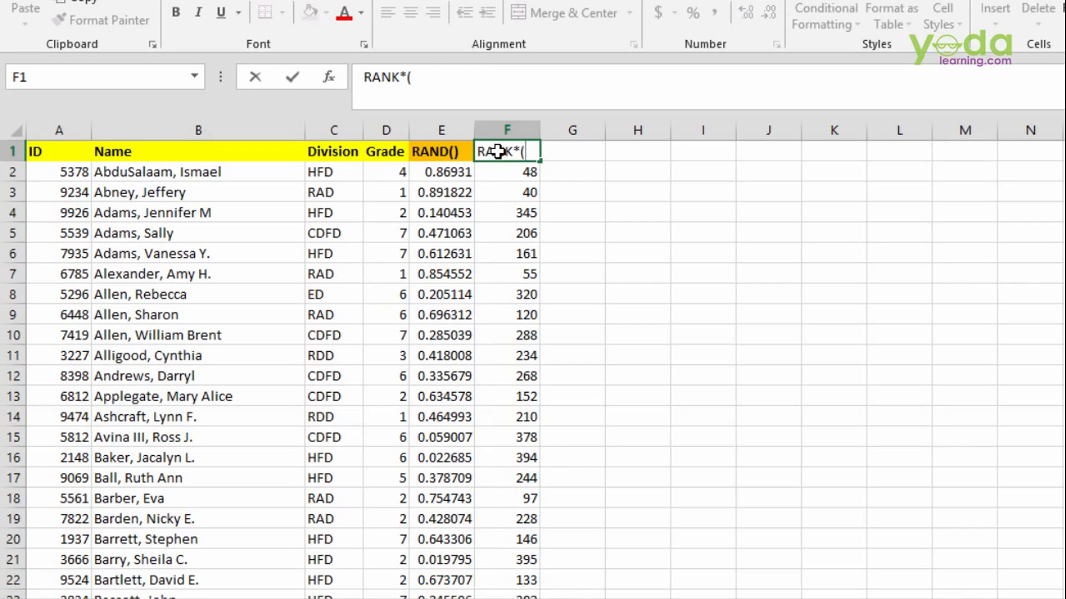
key(BackSpace)
key(BackSpace)
text(())
key(Tab)
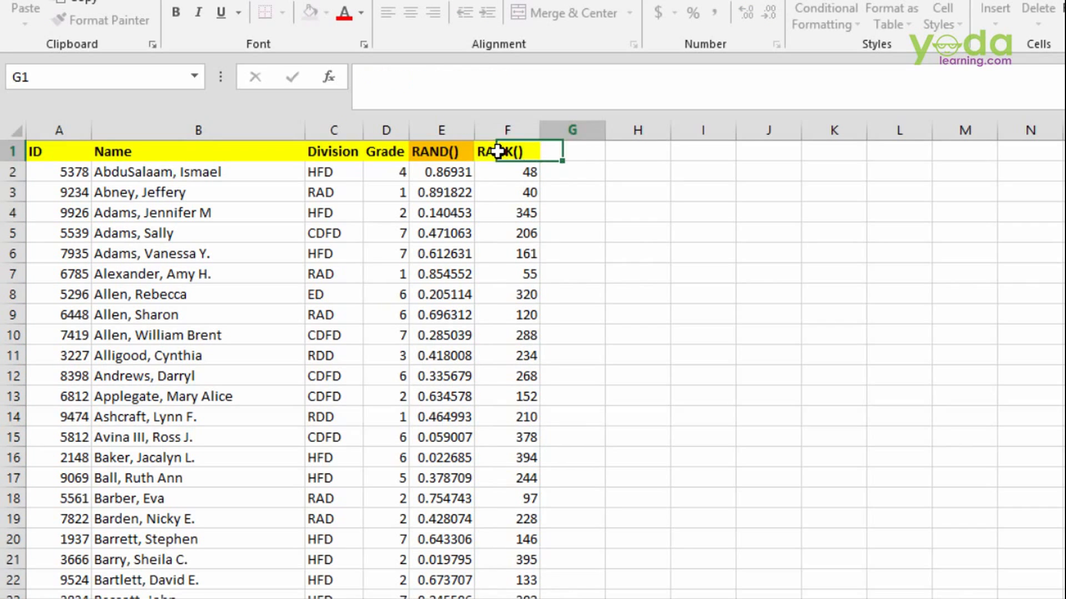
click(497, 151)
key(ctrl+b)
click(306, 11)
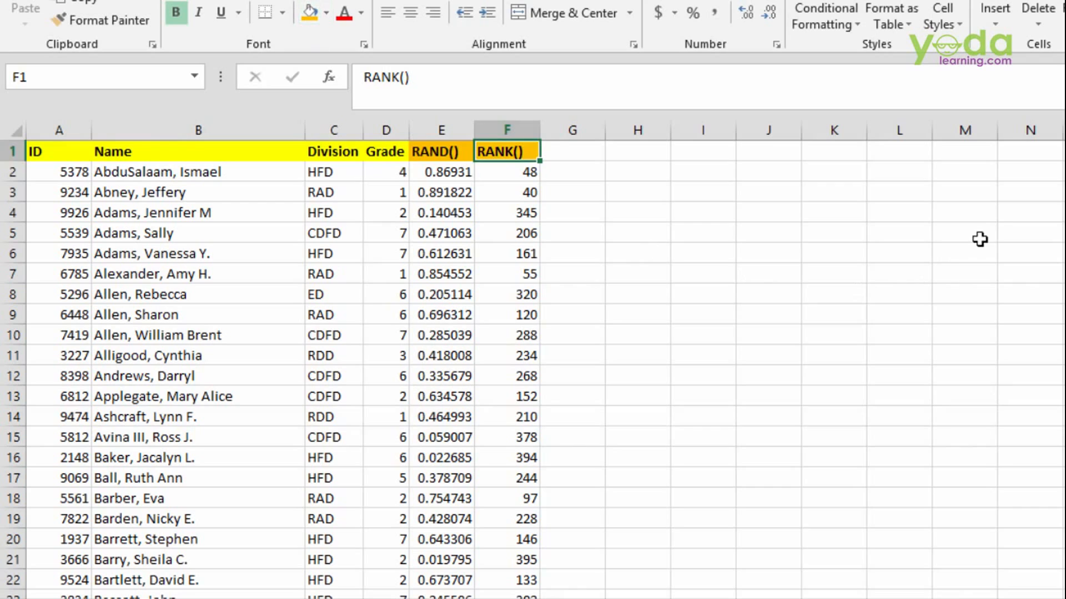
click(916, 205)
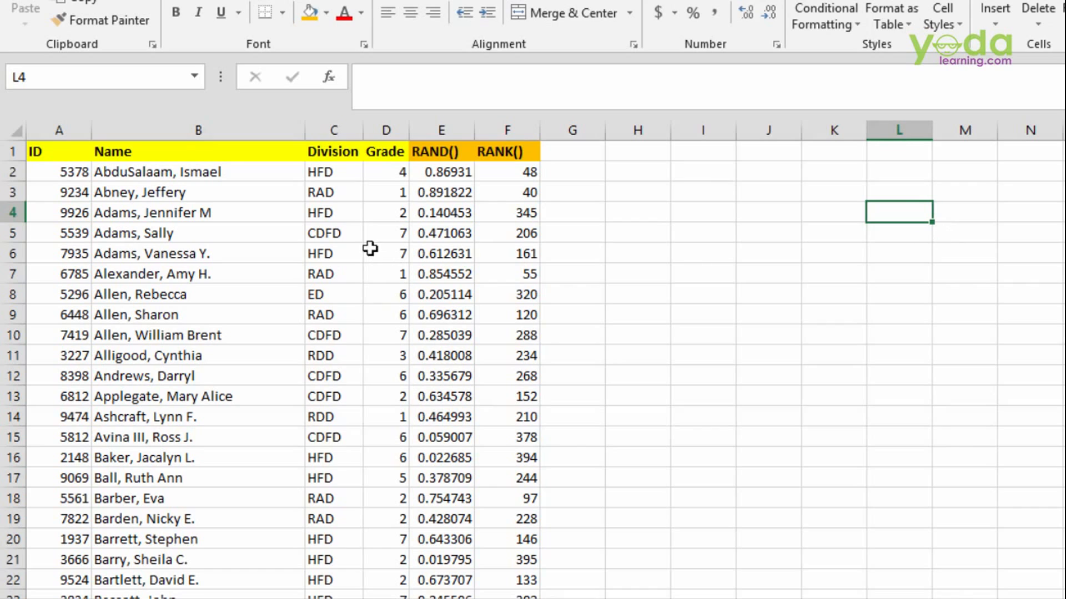
click(443, 131)
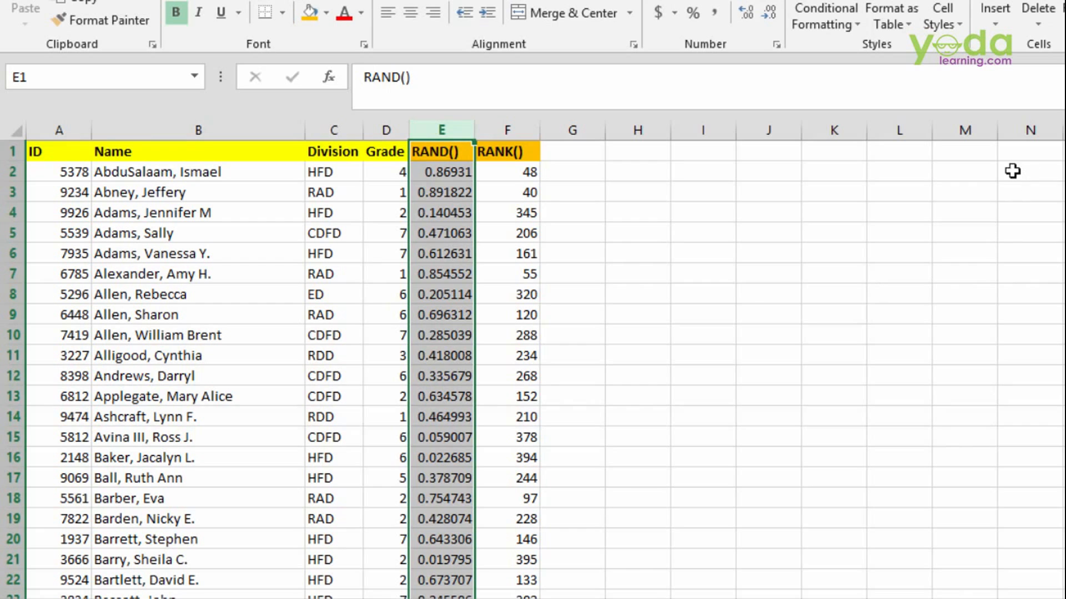
click(980, 207)
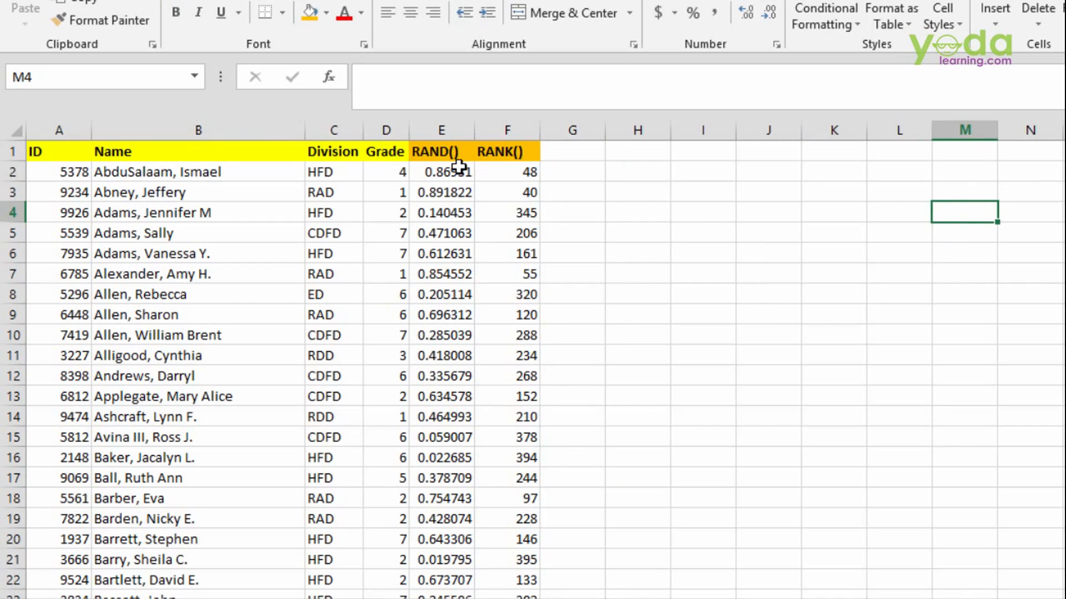
click(433, 133)
Step: Start a threshold table with the header >= in cell M4 and the value 1 in M5
click(943, 219)
text(>=)
key(Return)
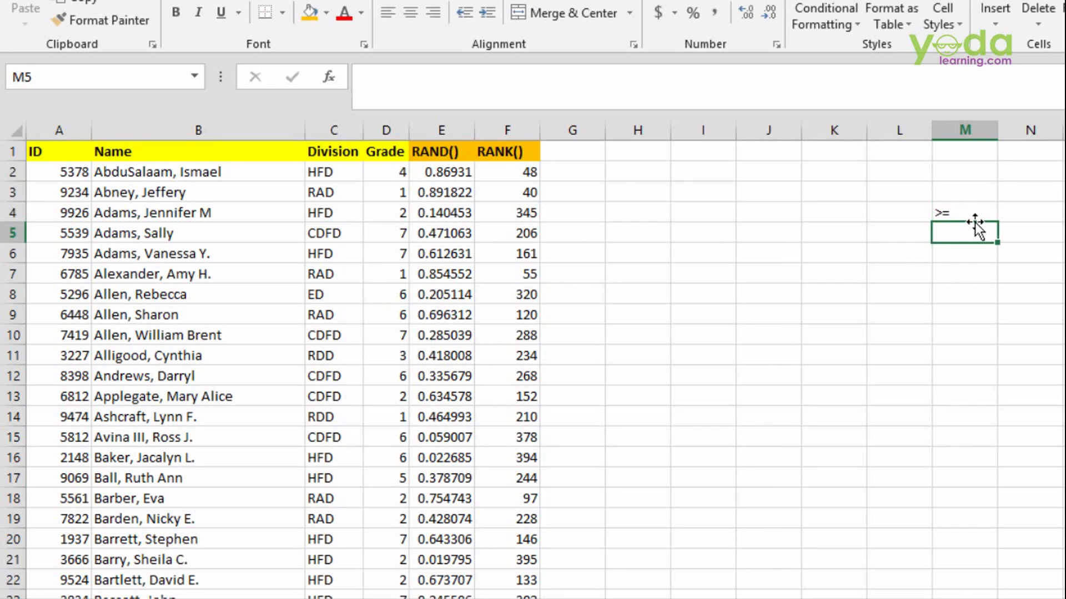
text(1)
key(Return)
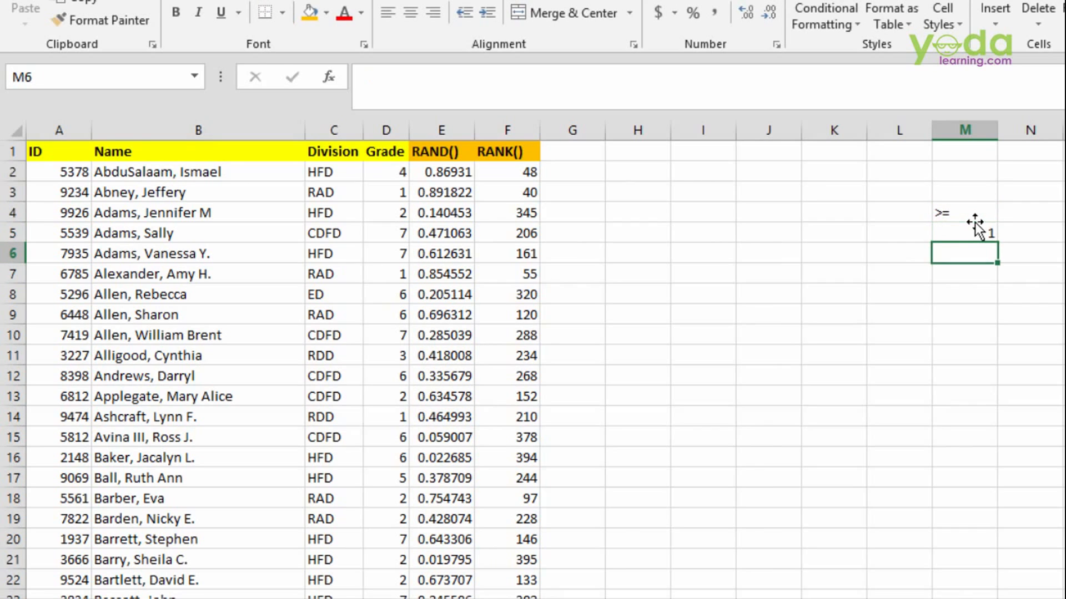
Step: Enter =M5+20 in cell M6 and fill the formula down to M27
text(=)
click(974, 228)
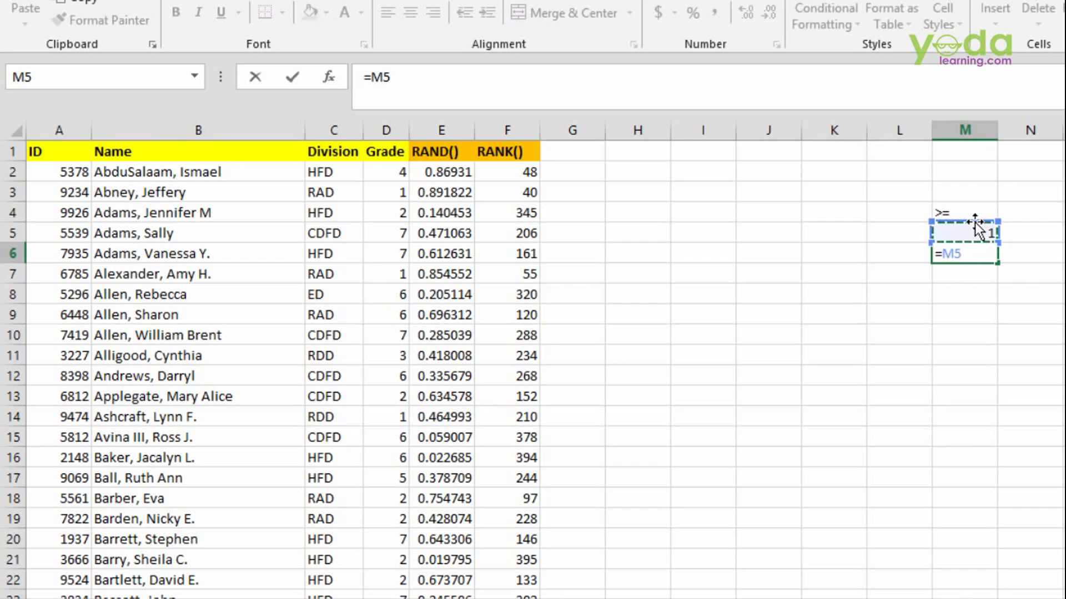
text(+20)
key(Tab)
click(979, 250)
drag(1003, 262, 995, 545)
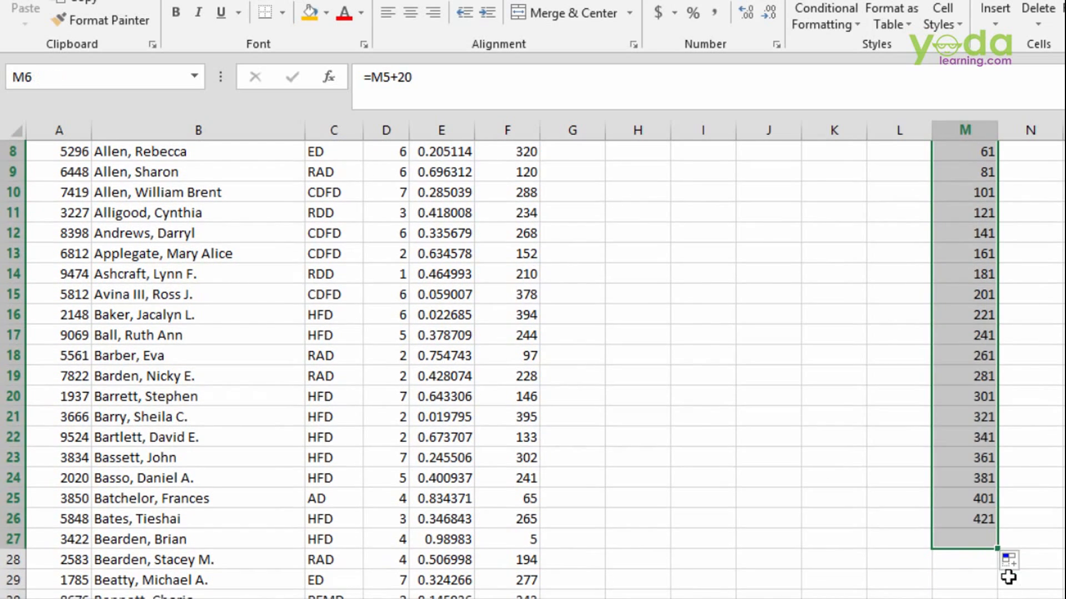
click(986, 511)
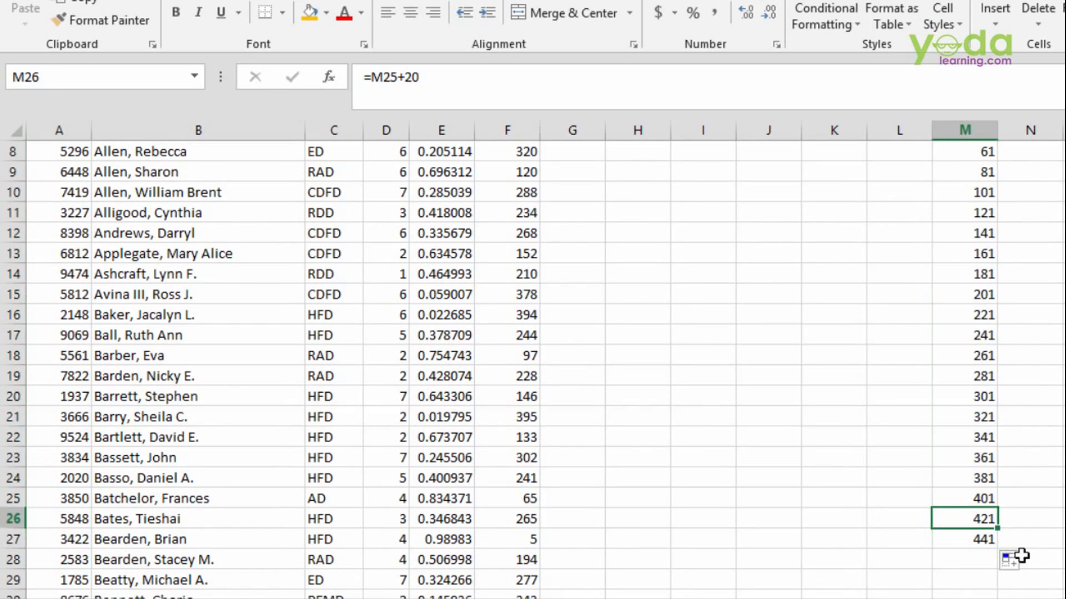
drag(973, 519, 978, 558)
key(Delete)
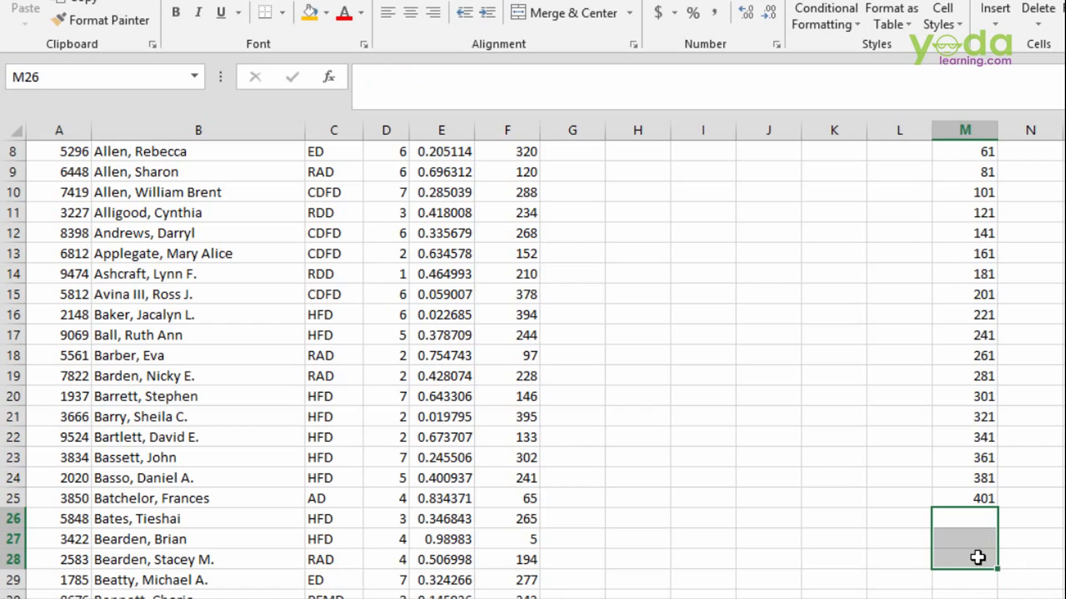
click(980, 522)
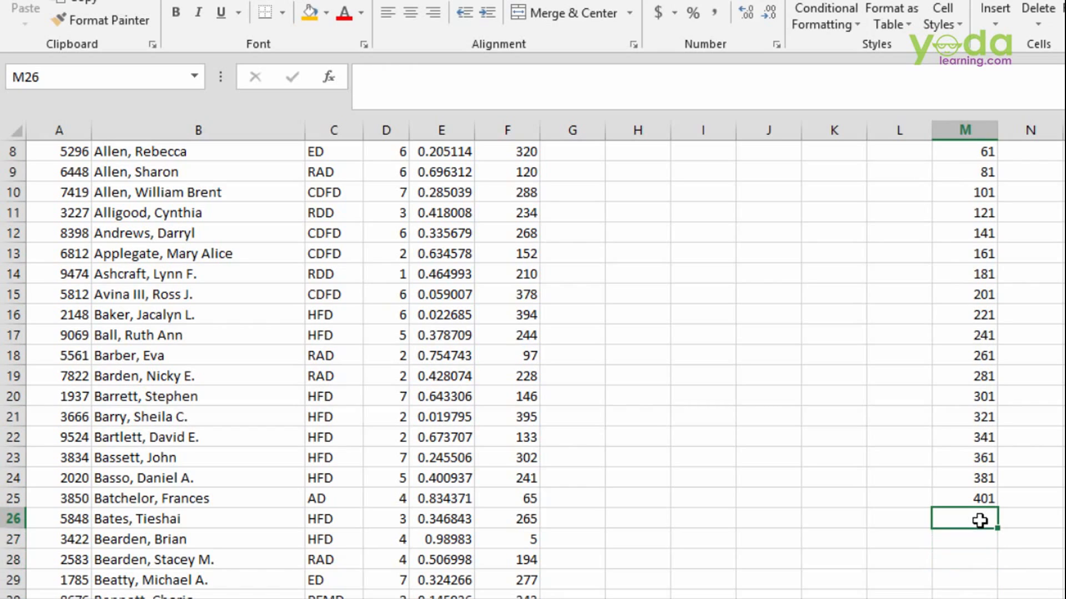
key(ctrl+z)
Step: Clear the surplus thresholds below 401 in cells M26 to M28
drag(980, 519, 977, 555)
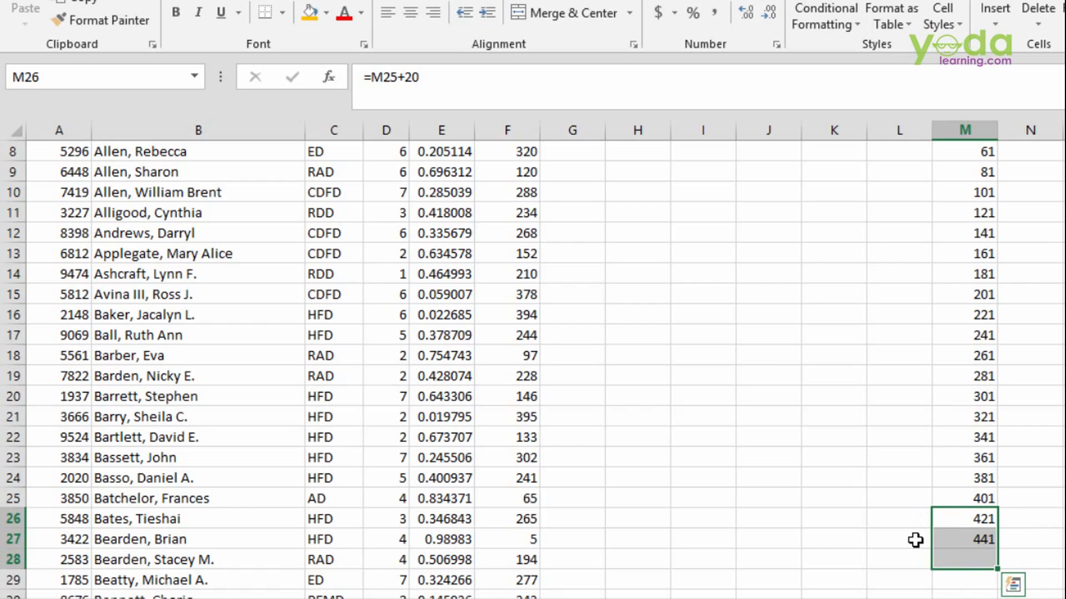
key(Delete)
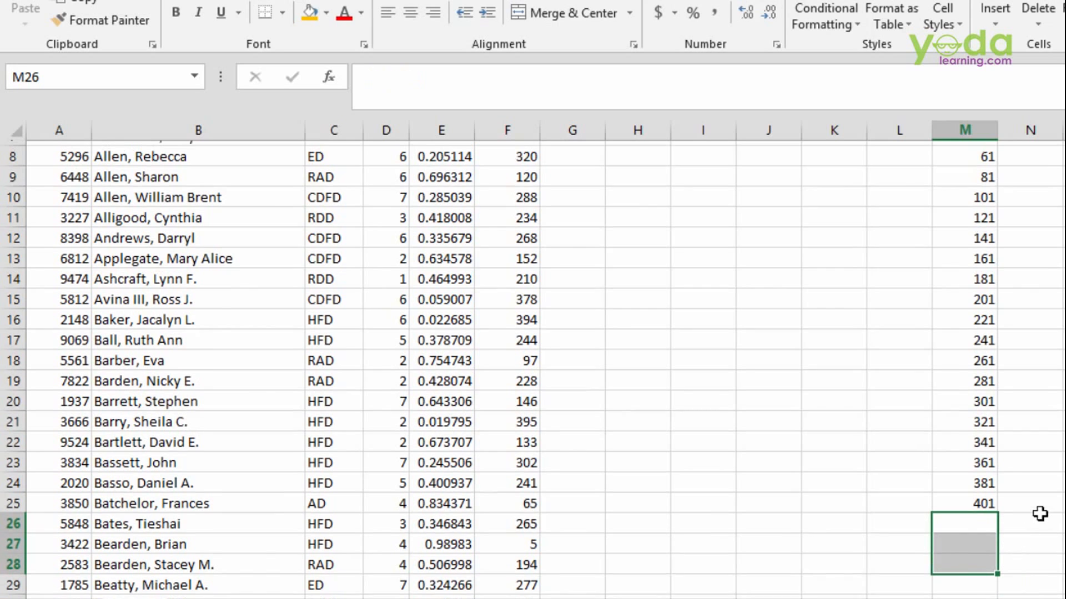
Step: Label the threshold table "VLOOKUP w. TRUE" in cell M3
scroll(1035, 444, up, 2)
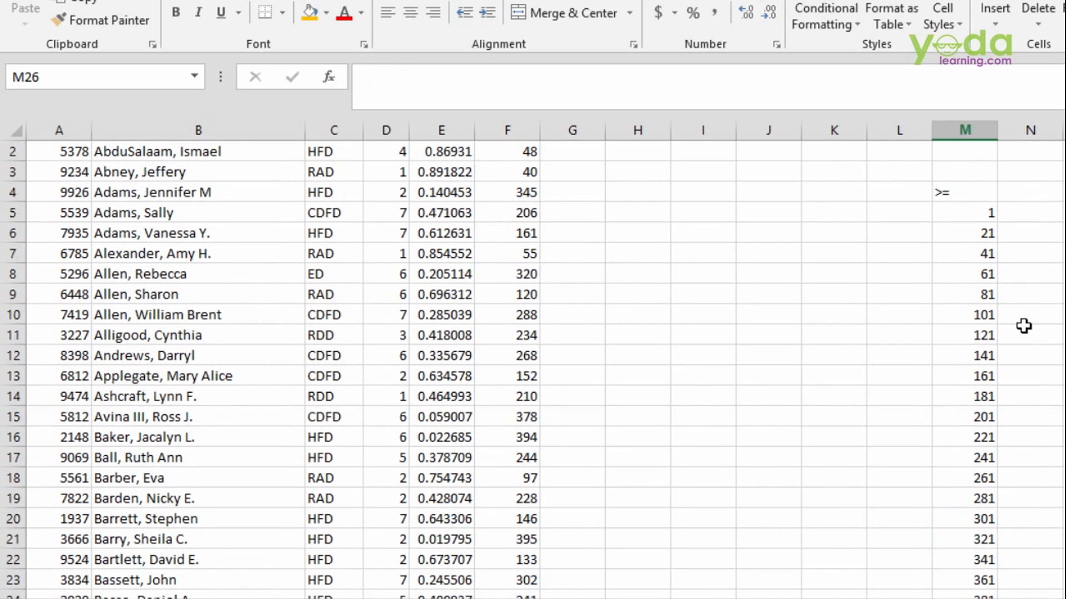
click(1038, 191)
click(979, 176)
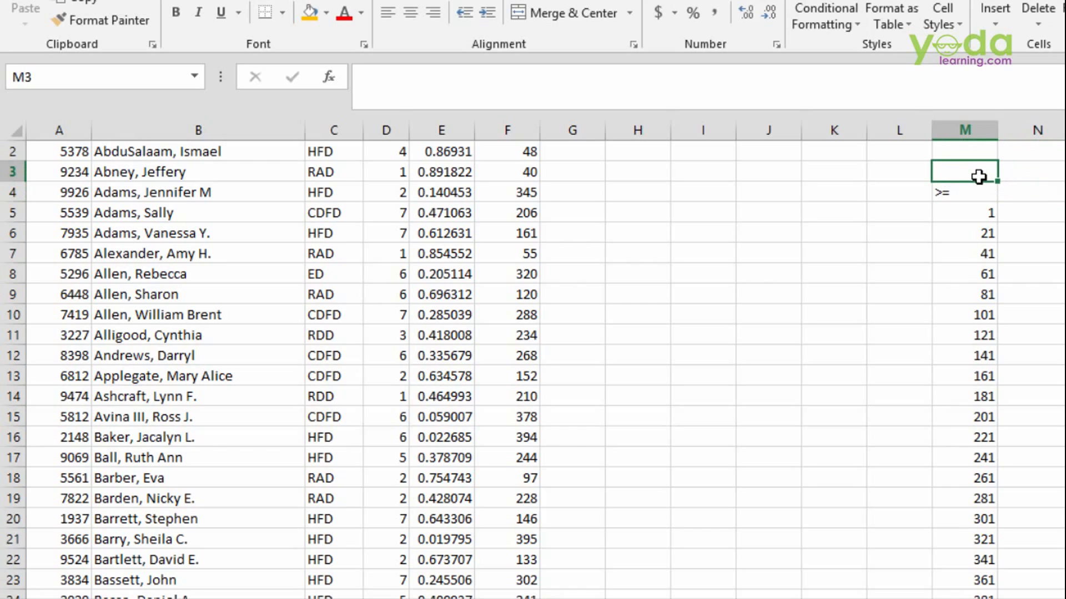
text(VLOOKU)
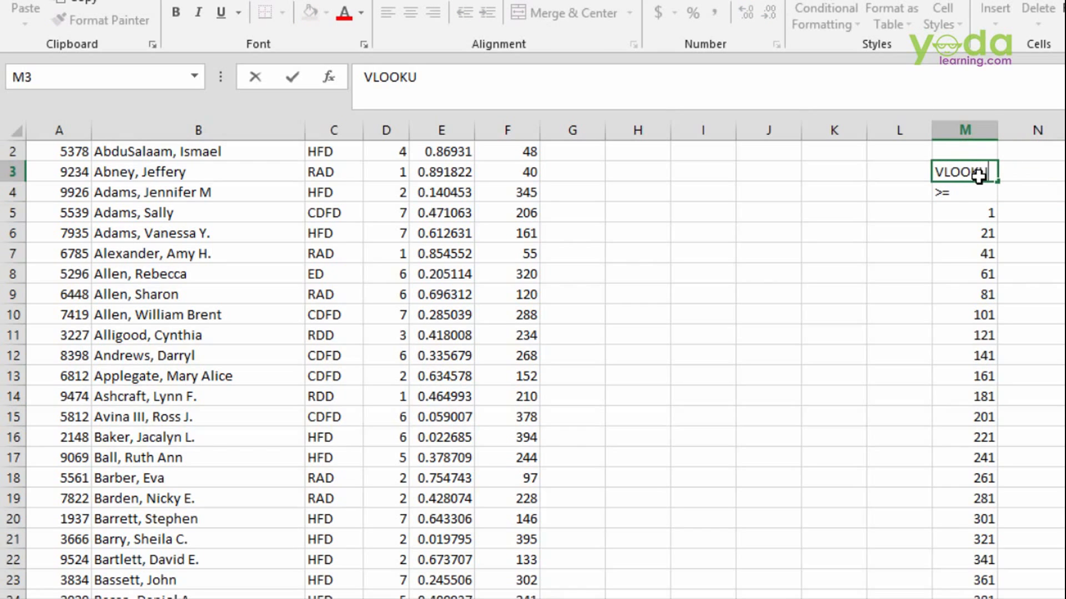
text(P w. TRUE)
click(1012, 179)
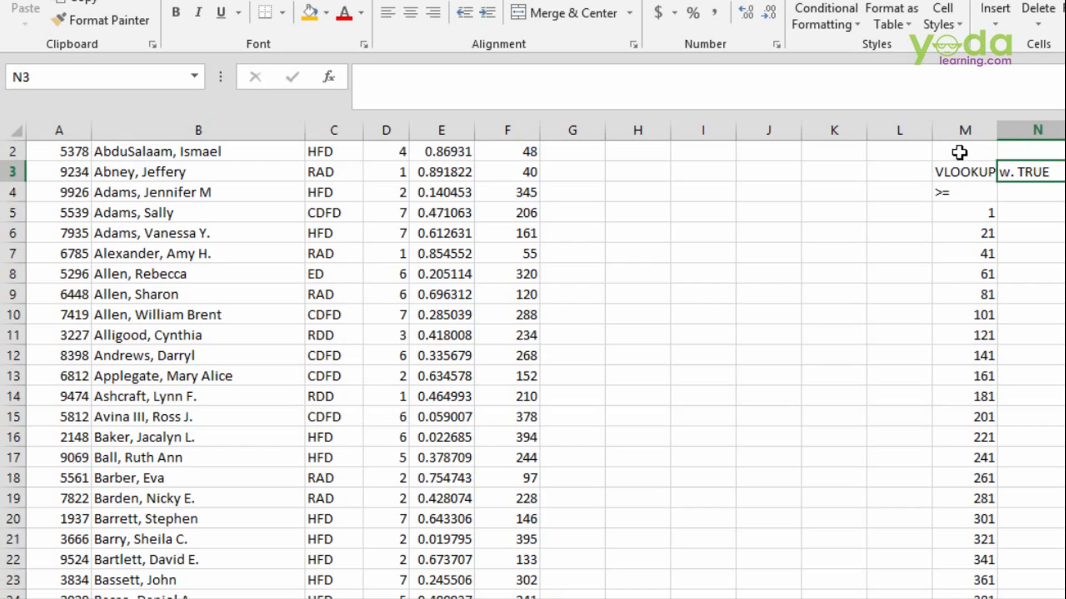
Step: Enter Group 1 in cell N5 and fill the series down beside the thresholds
click(968, 172)
drag(991, 246, 1027, 378)
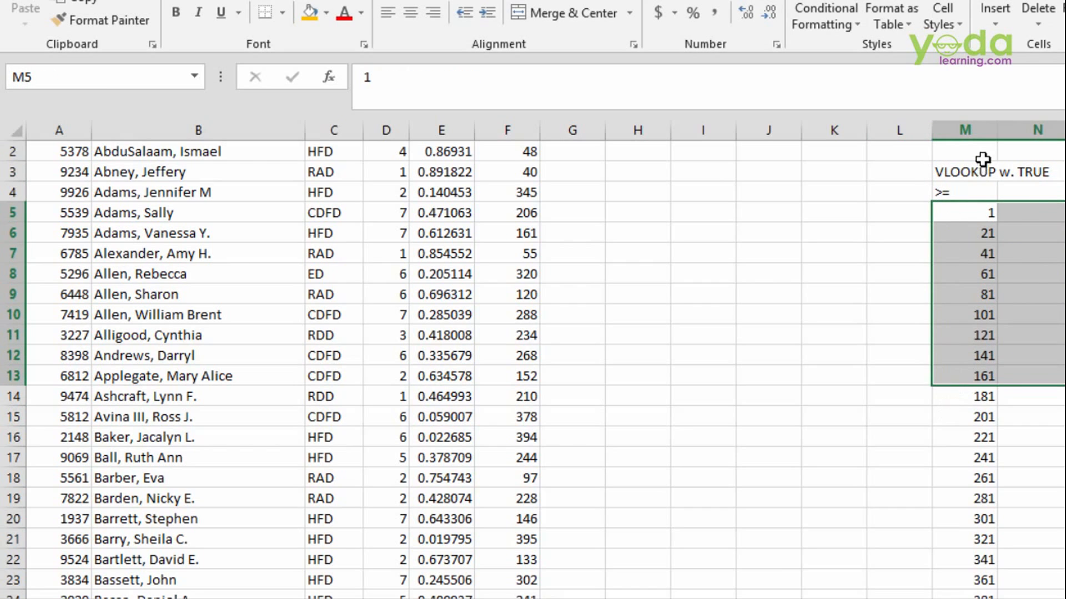
click(1031, 212)
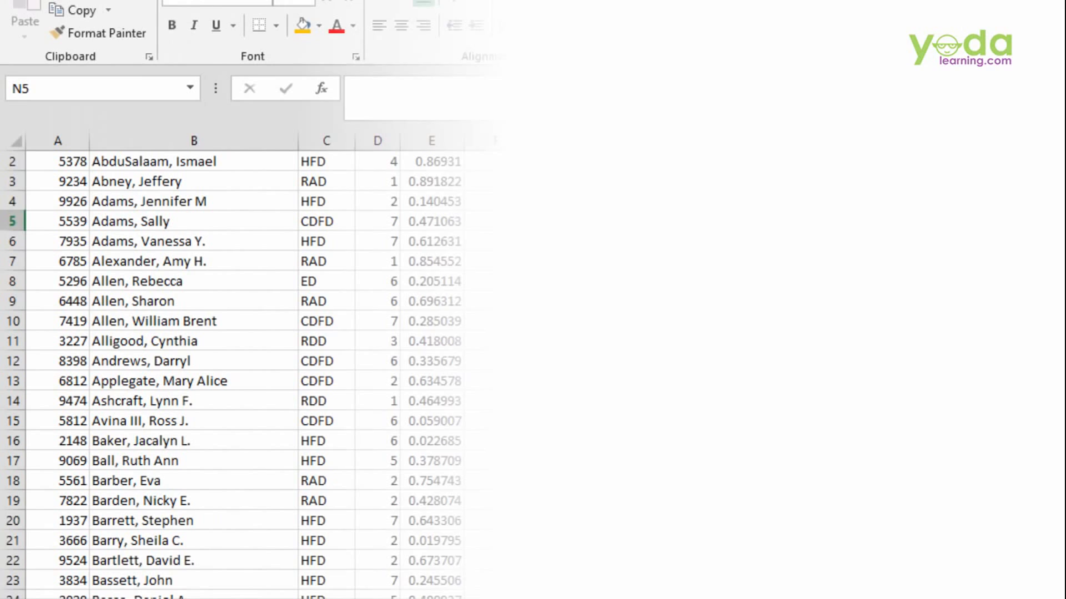
text(grp)
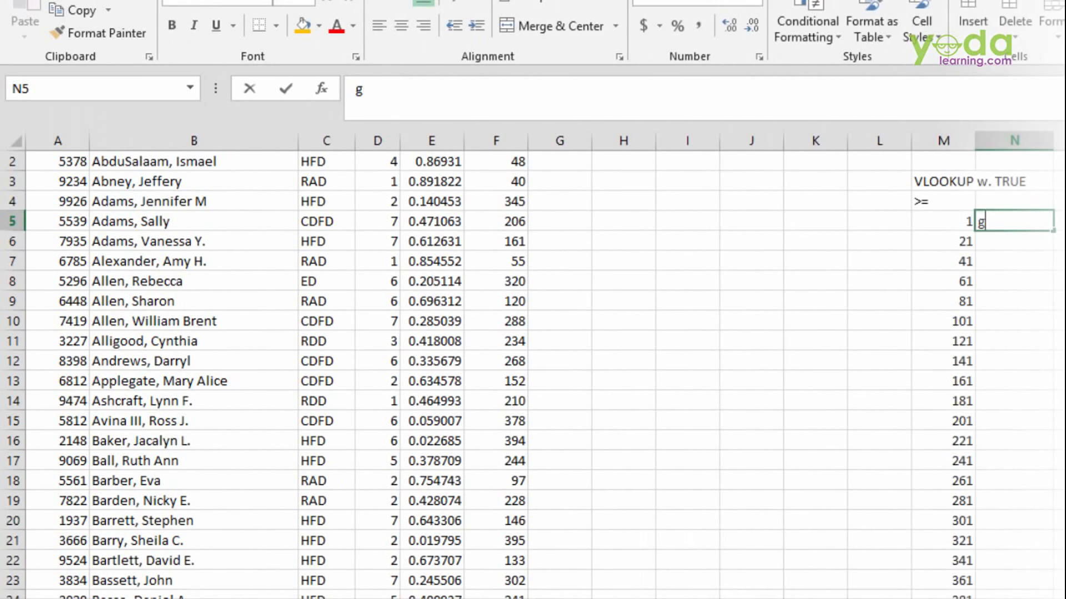
key(BackSpace)
key(BackSpace)
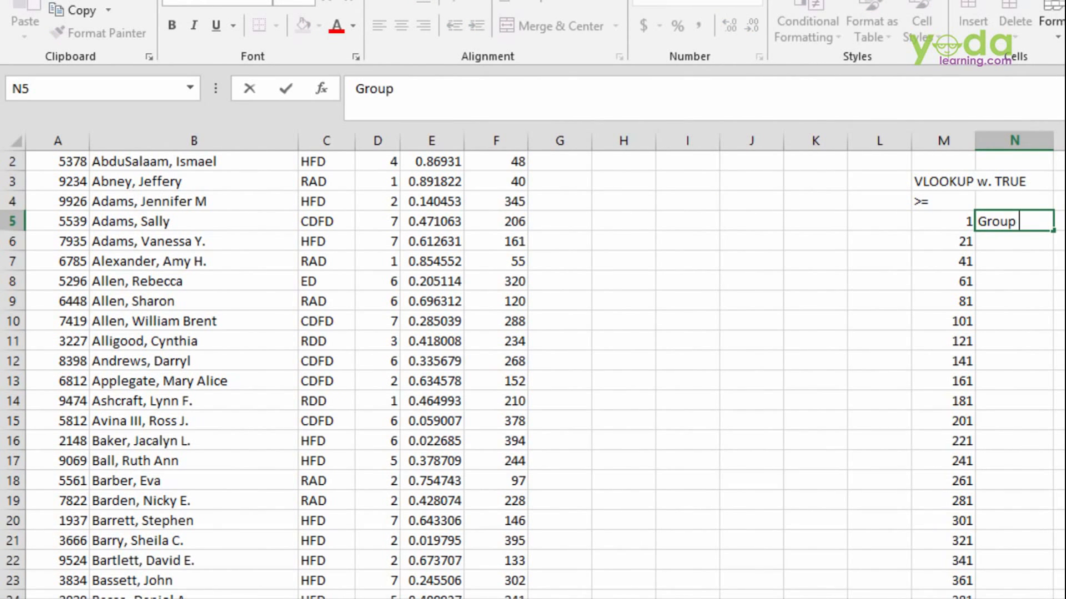
double_click(1054, 230)
Step: Enter the header Grp Name in cell N4 above the group labels
click(1023, 201)
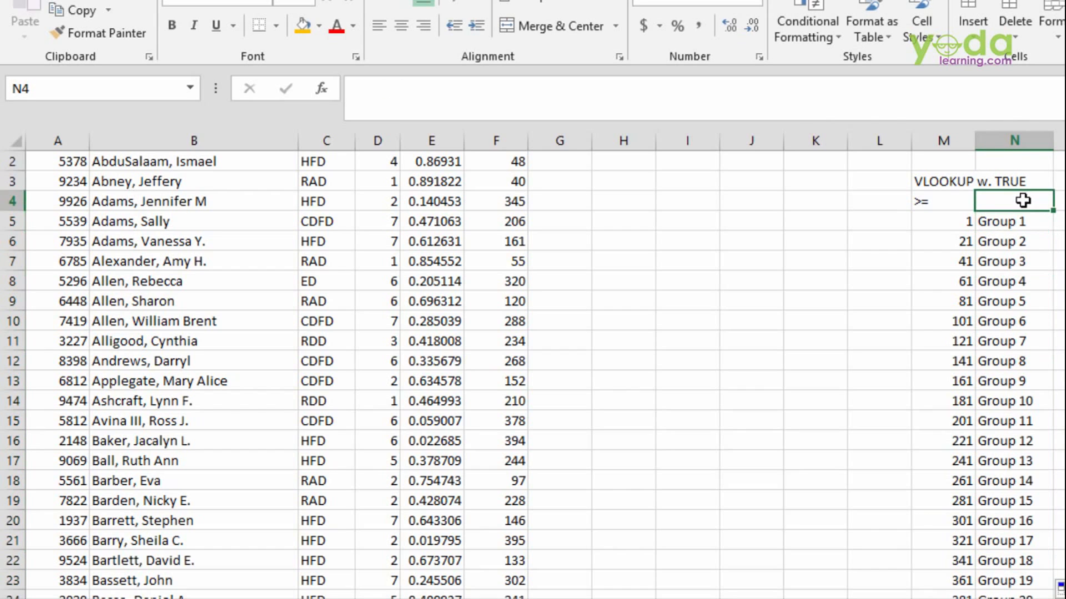
text(grp Name)
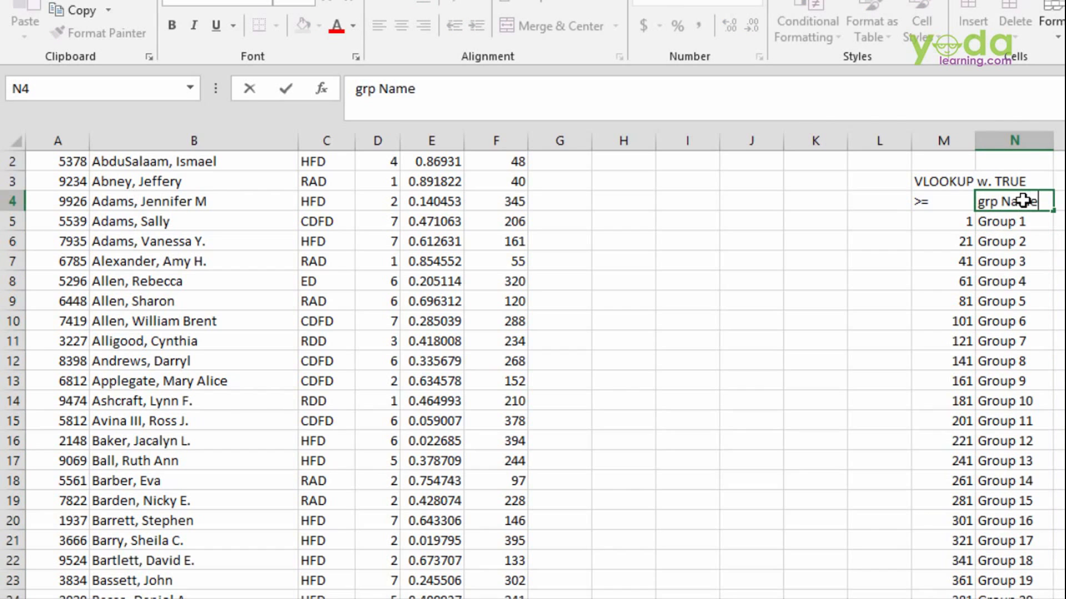
key(Tab)
click(982, 202)
text(G)
click(916, 289)
Step: Enter =VLOOKUP(F2,$M$5:$N$25,2,1) in cell G2 to look up the group by rank
scroll(616, 177, up, 1)
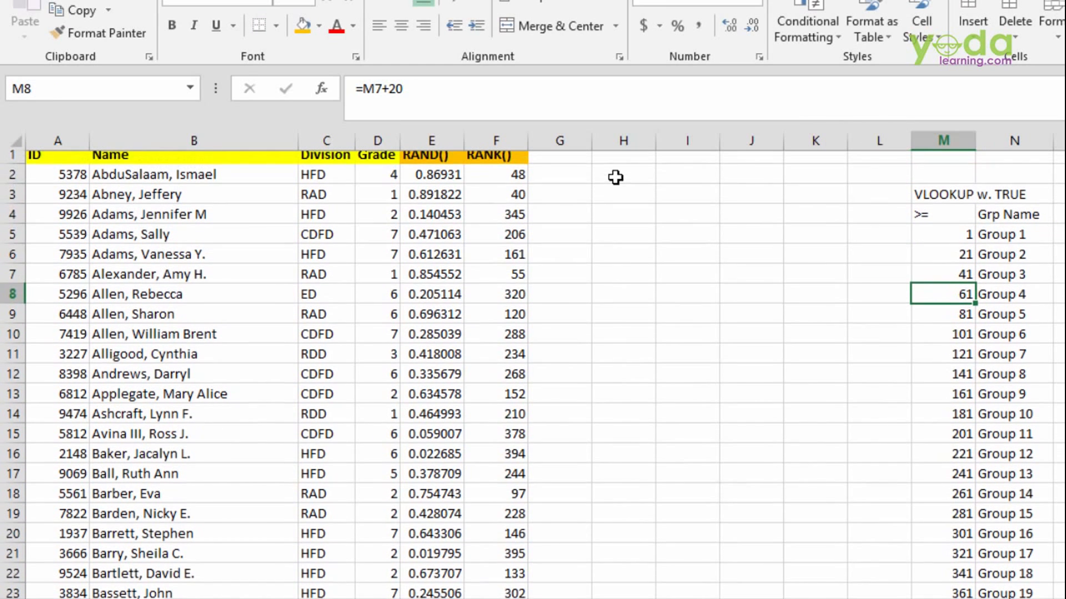
click(563, 178)
text(=VLOOKUP()
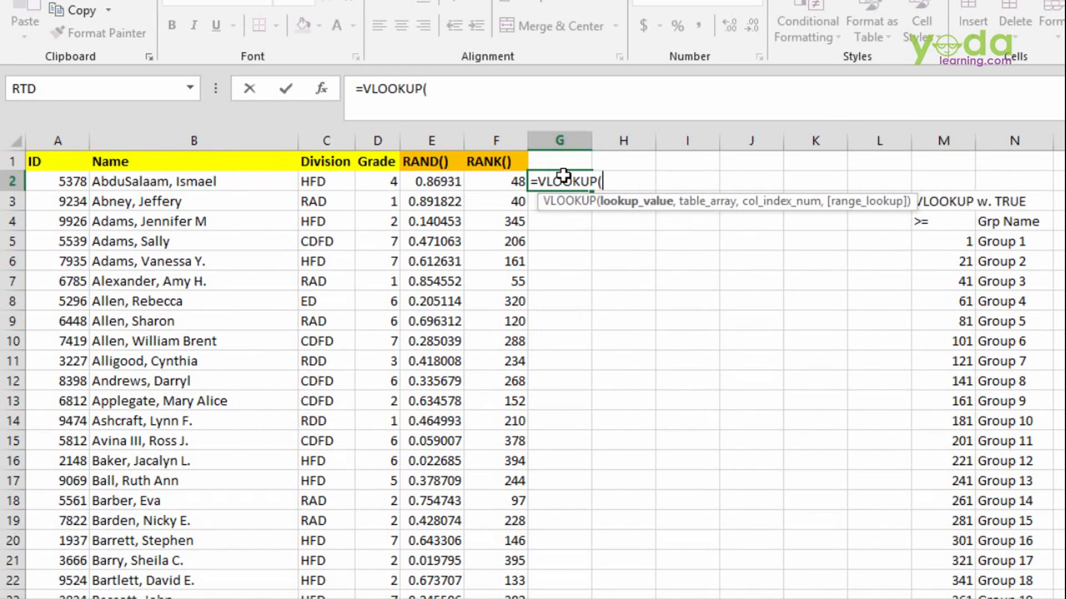
click(496, 180)
text(,)
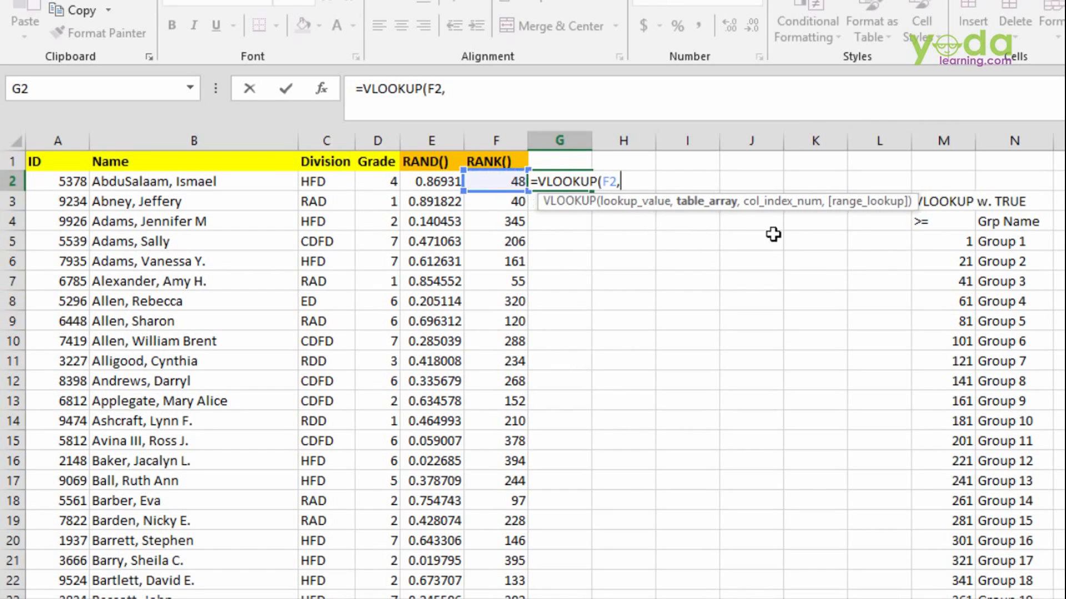
click(953, 222)
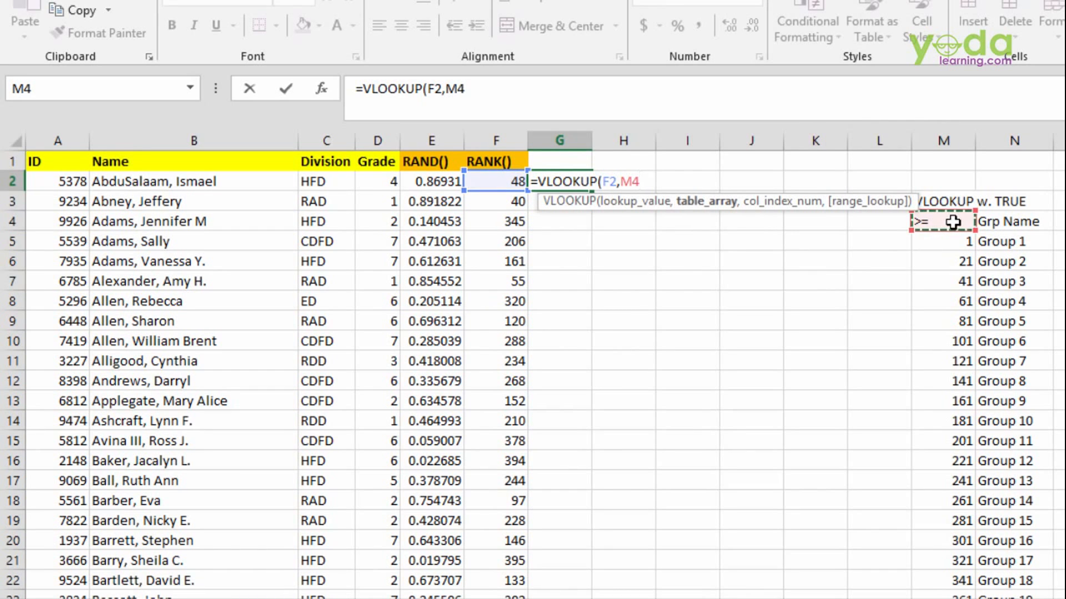
key(Right)
key(Left)
key(Down)
key(shift+Right)
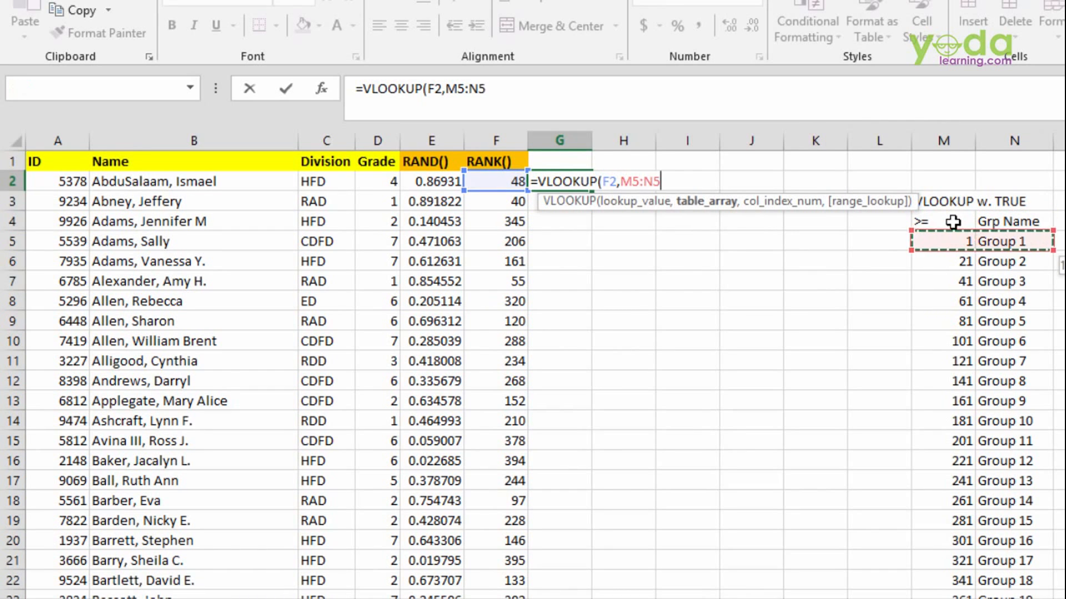
key(ctrl+shift+Down)
key(F4)
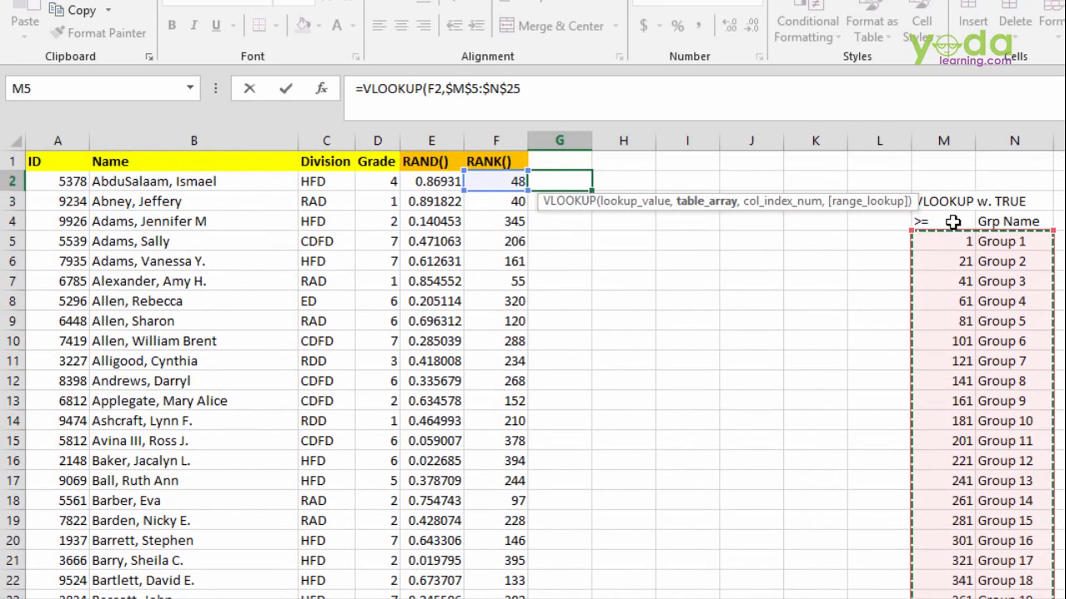
text(,)
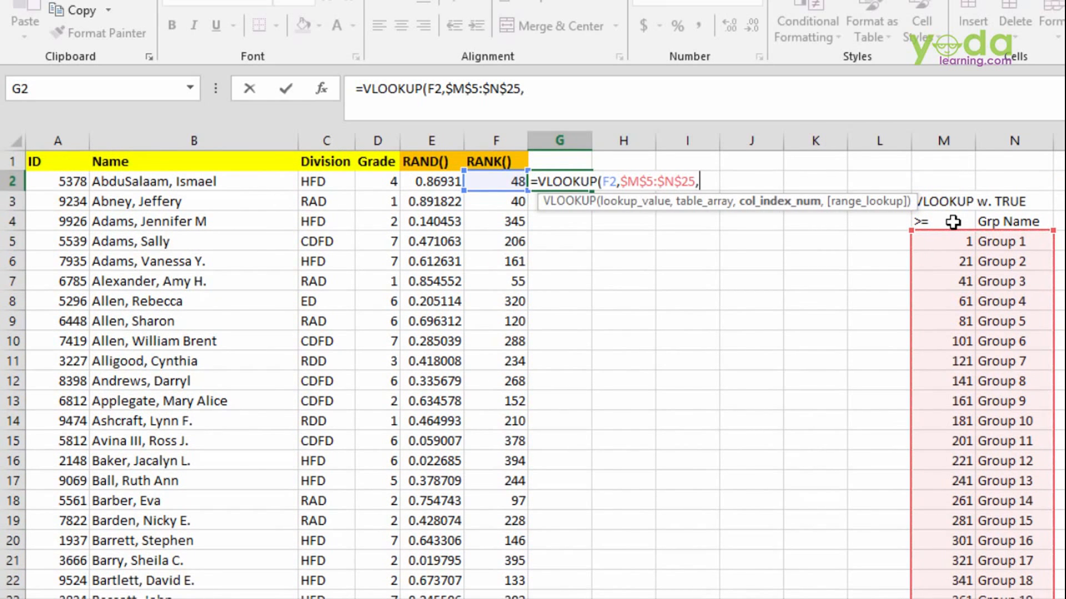
text(2,1)
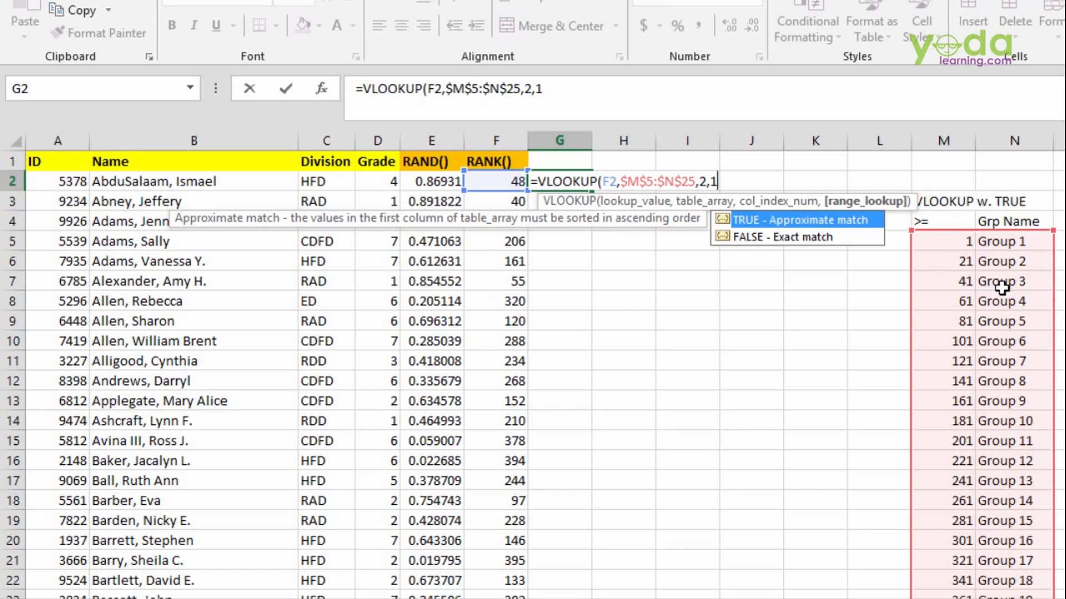
key(Return)
Step: Fill the VLOOKUP formula in G2 down column G for all employees
click(588, 182)
click(597, 190)
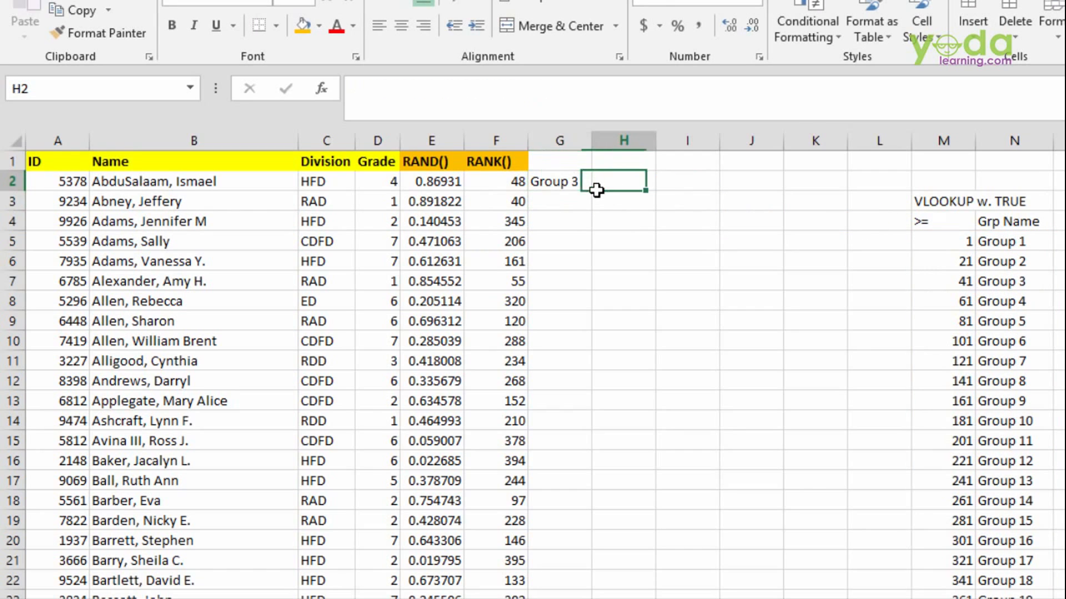
click(585, 186)
double_click(593, 194)
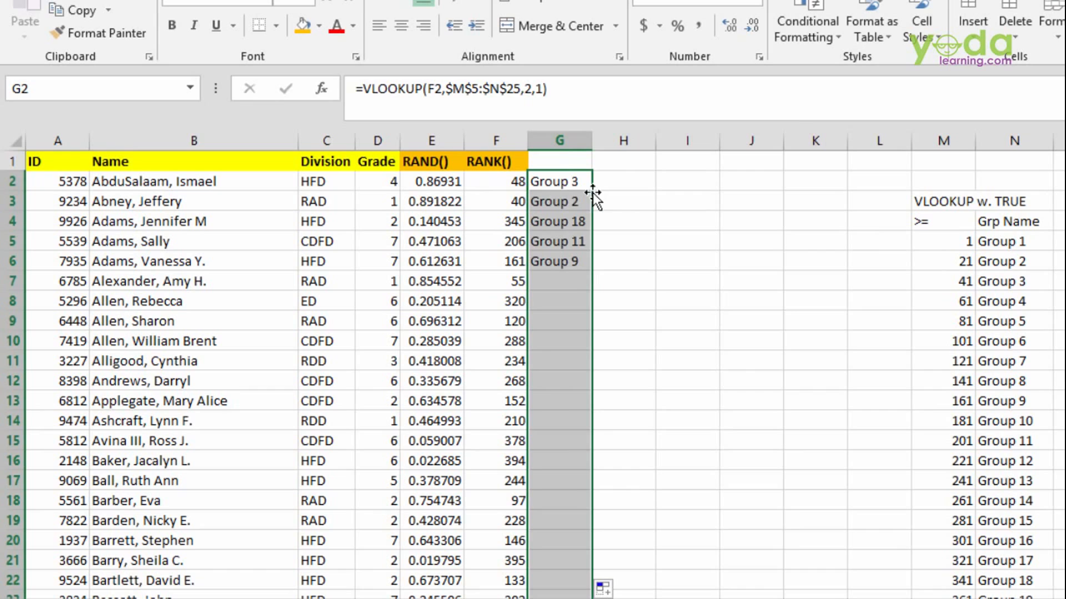
Step: Enter the header Group Names in cell G1 and autofit the width of column G
click(566, 160)
text(Gr)
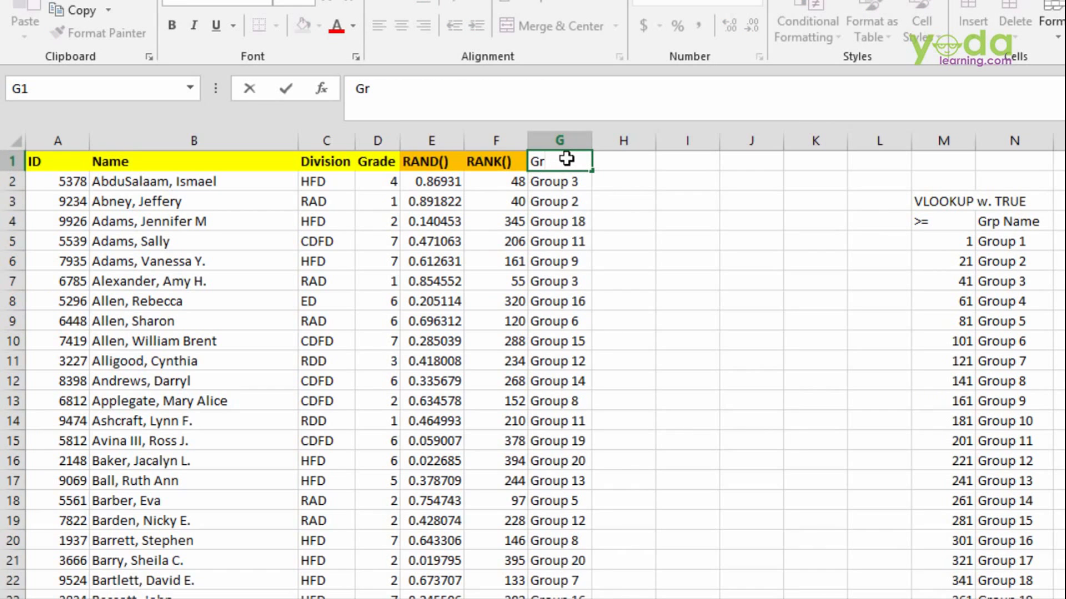
text(oup Names)
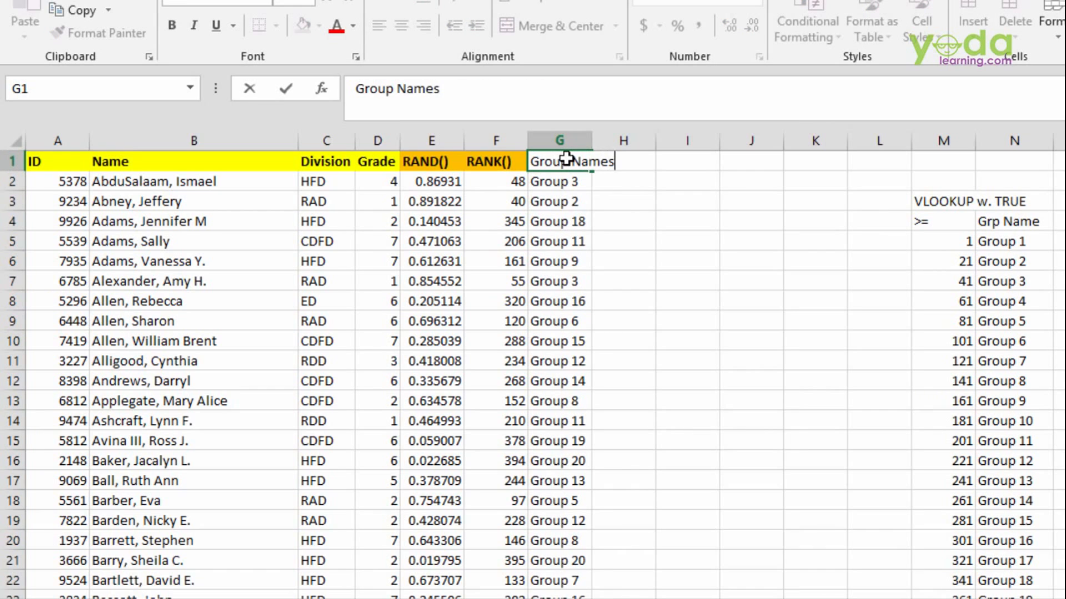
key(Tab)
double_click(593, 139)
click(531, 300)
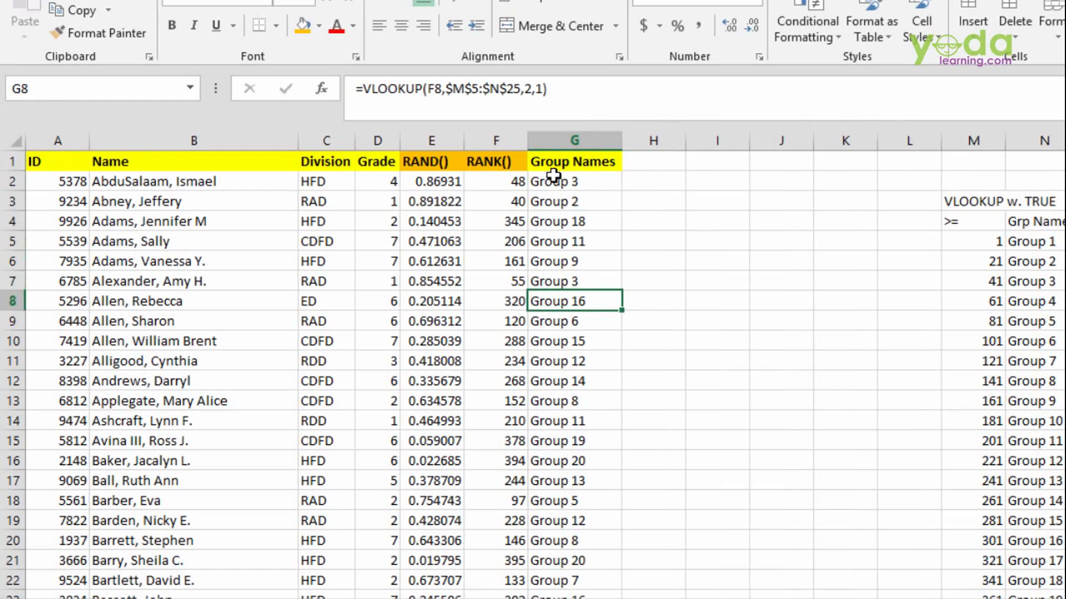
Step: Fill the Group Names header cell with the standard light blue color
click(552, 164)
click(320, 27)
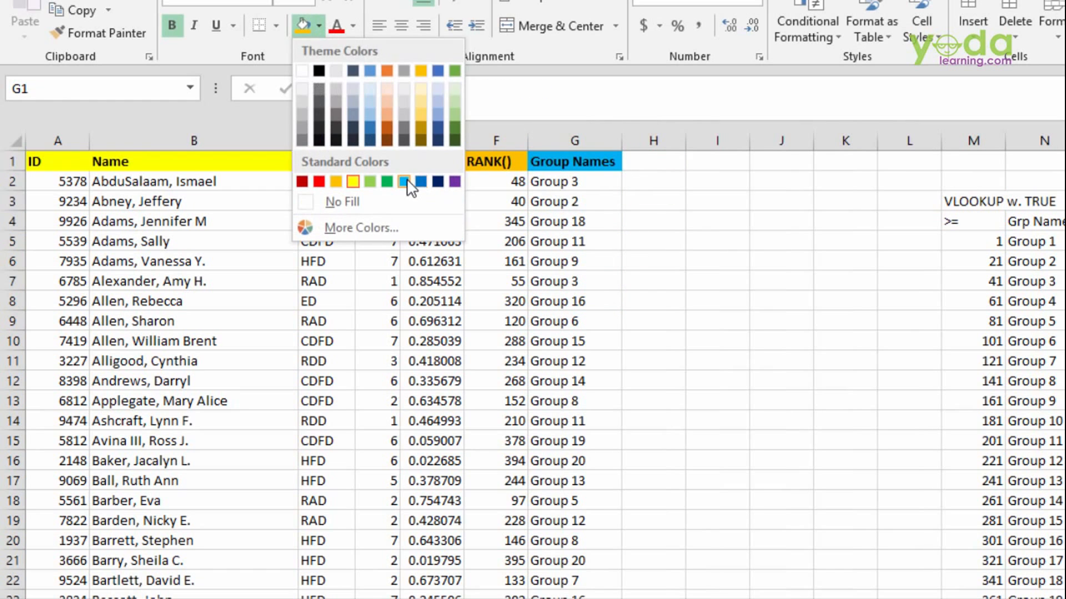
click(408, 182)
Step: Create a PivotTable from Sheet1!$A$1:$G$418 on a new worksheet
click(489, 260)
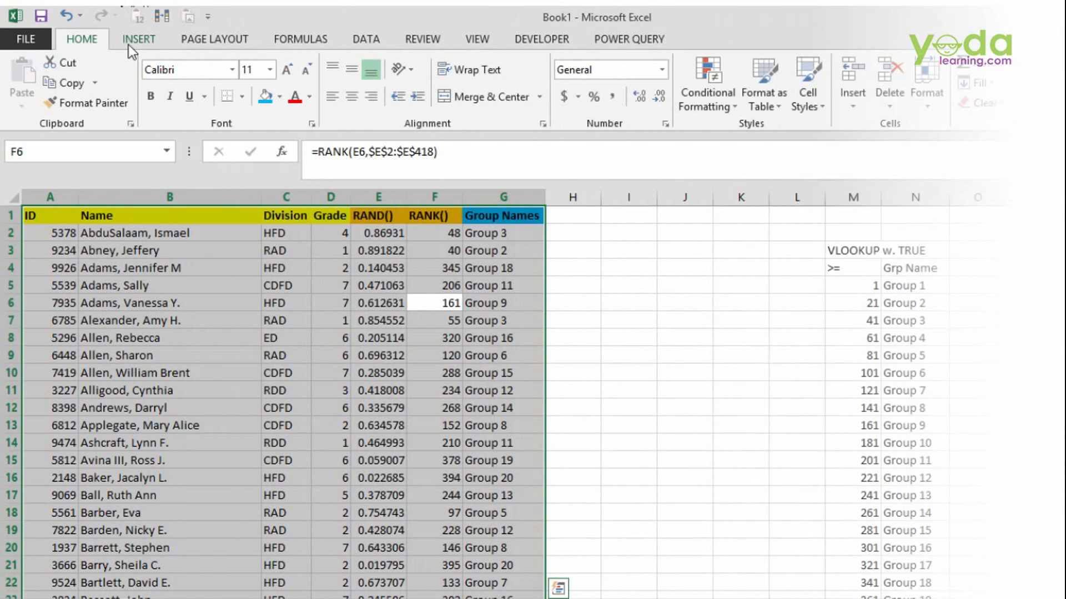
click(139, 38)
click(29, 83)
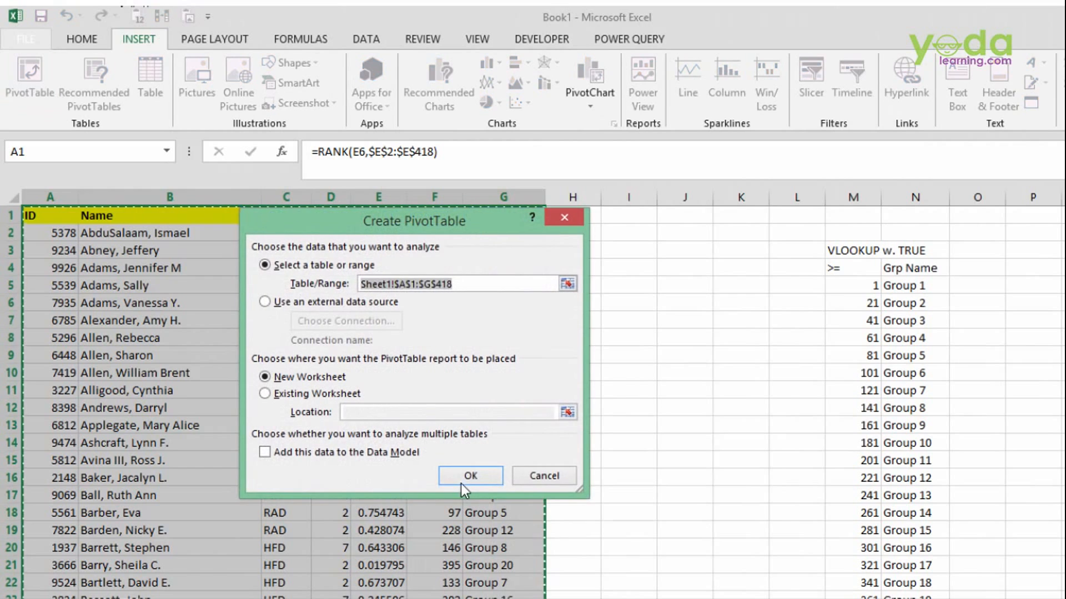
key(Return)
Step: Enable the Classic PivotTable layout in the PivotTable's display options
right_click(133, 286)
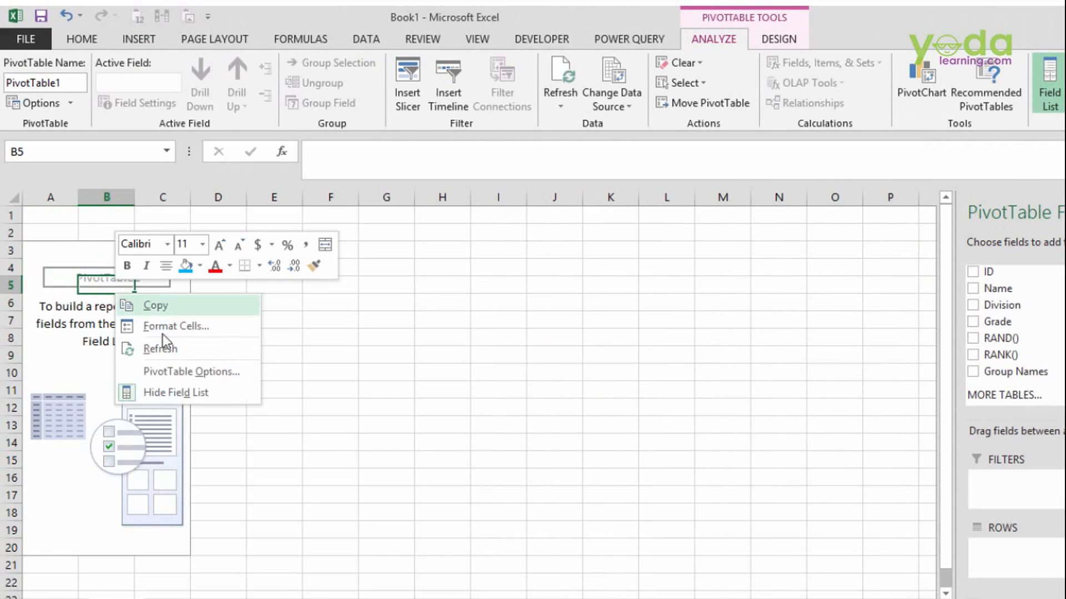
click(186, 369)
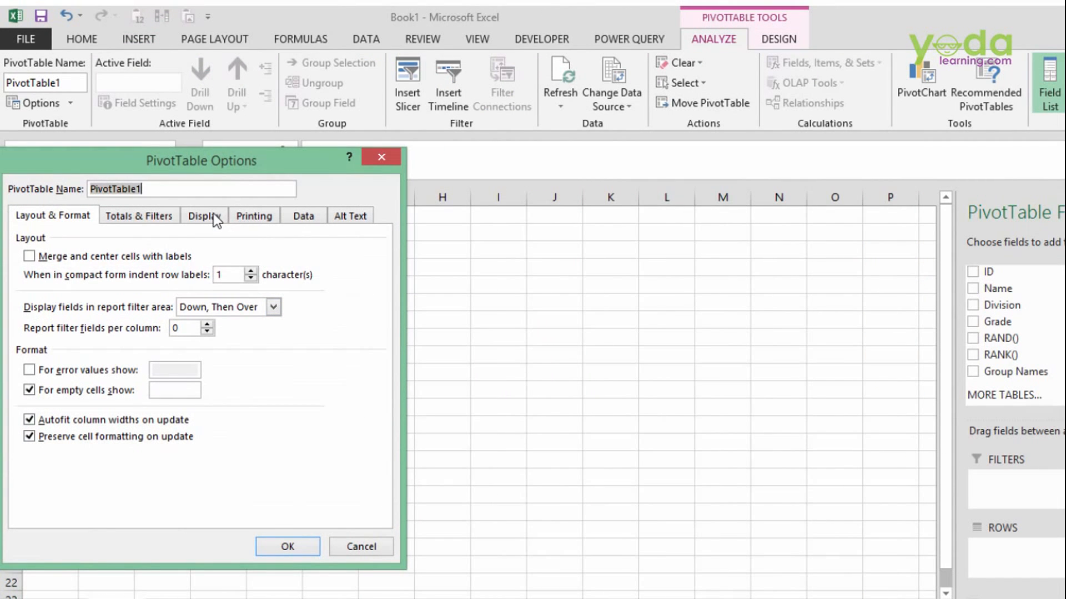
click(216, 220)
click(83, 345)
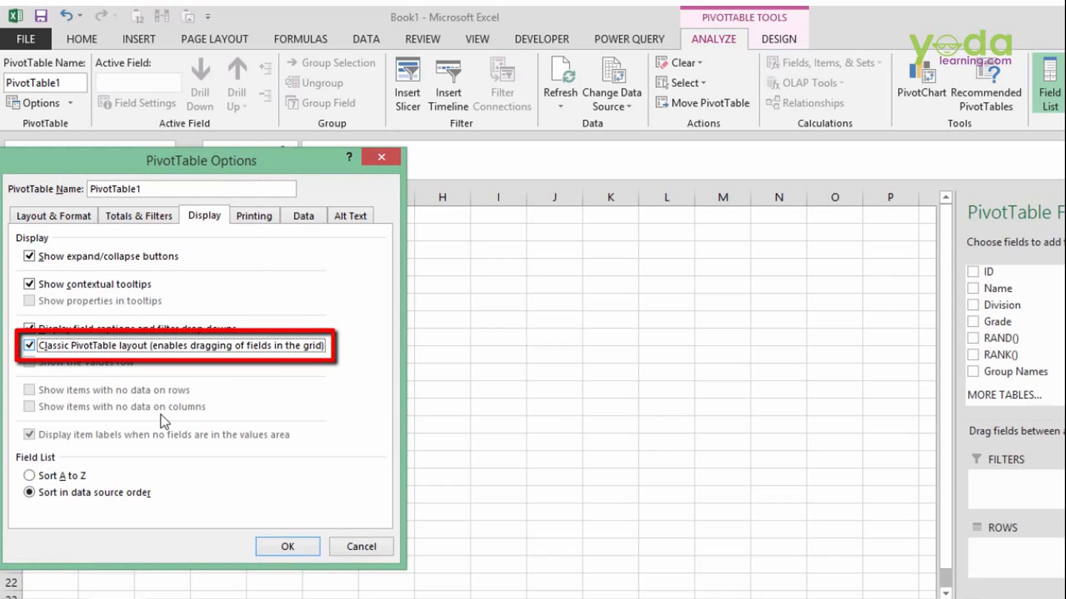
click(287, 549)
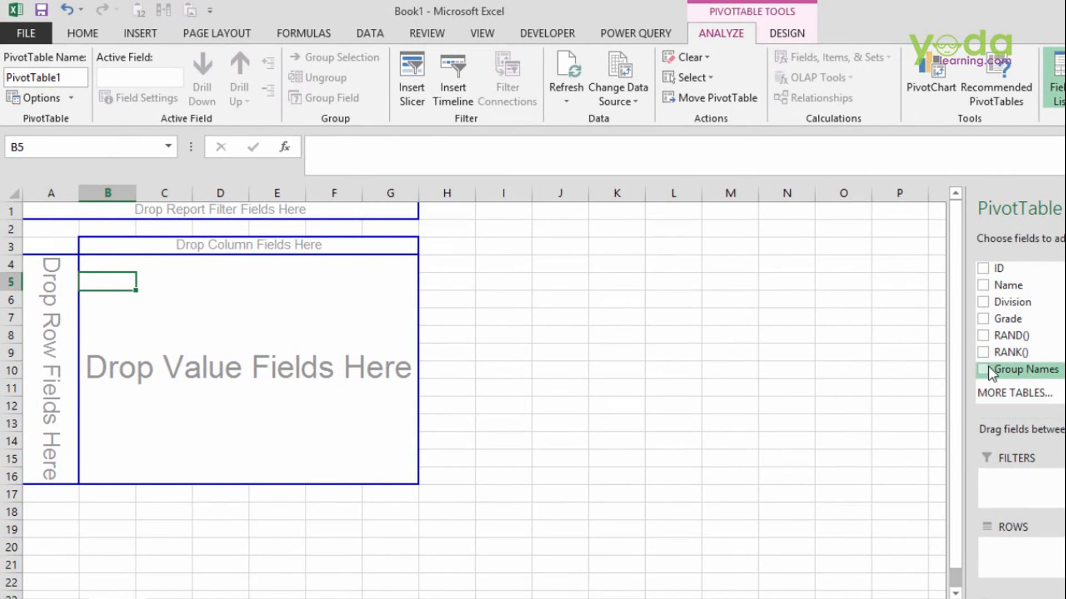
Step: Lay out the PivotTable with Group Names as the row field and a count of Name as the value, and check the group sizes
drag(988, 367, 40, 301)
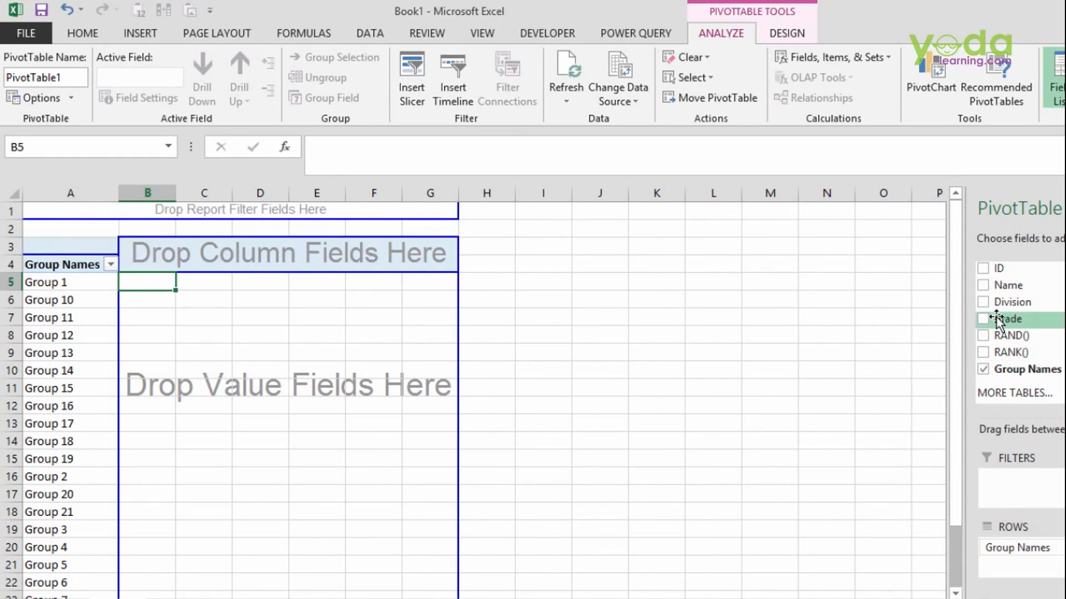
drag(996, 286, 202, 351)
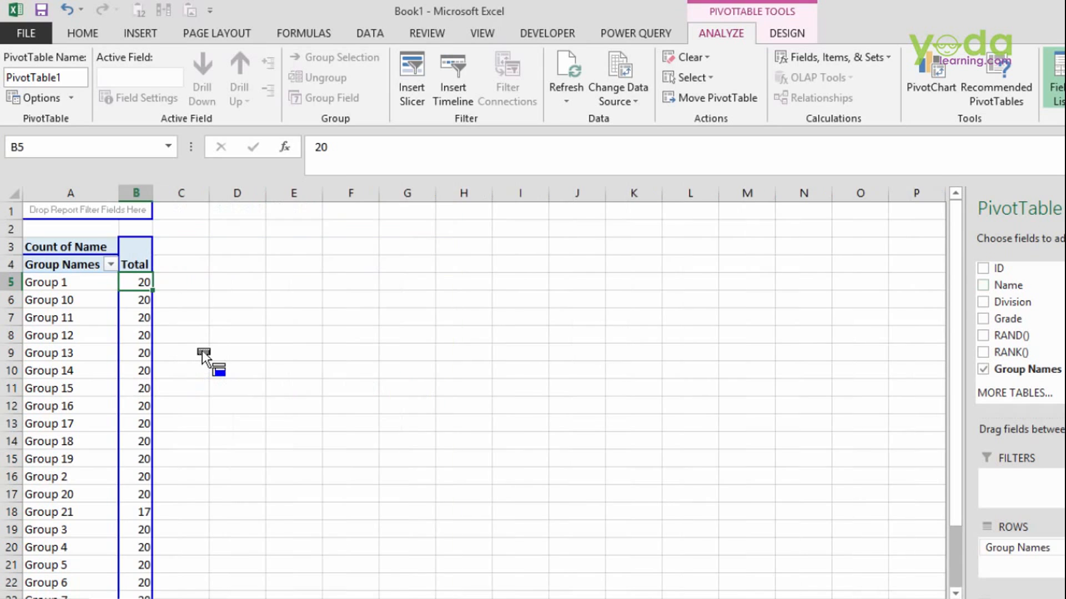
scroll(161, 356, down, 3)
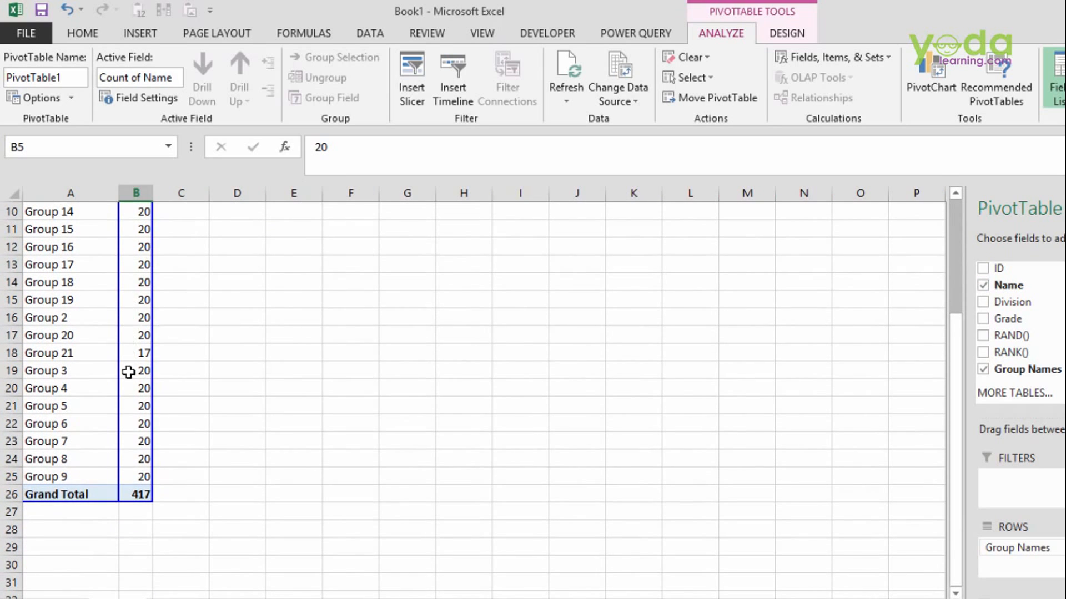
scroll(142, 476, up, 2)
click(145, 459)
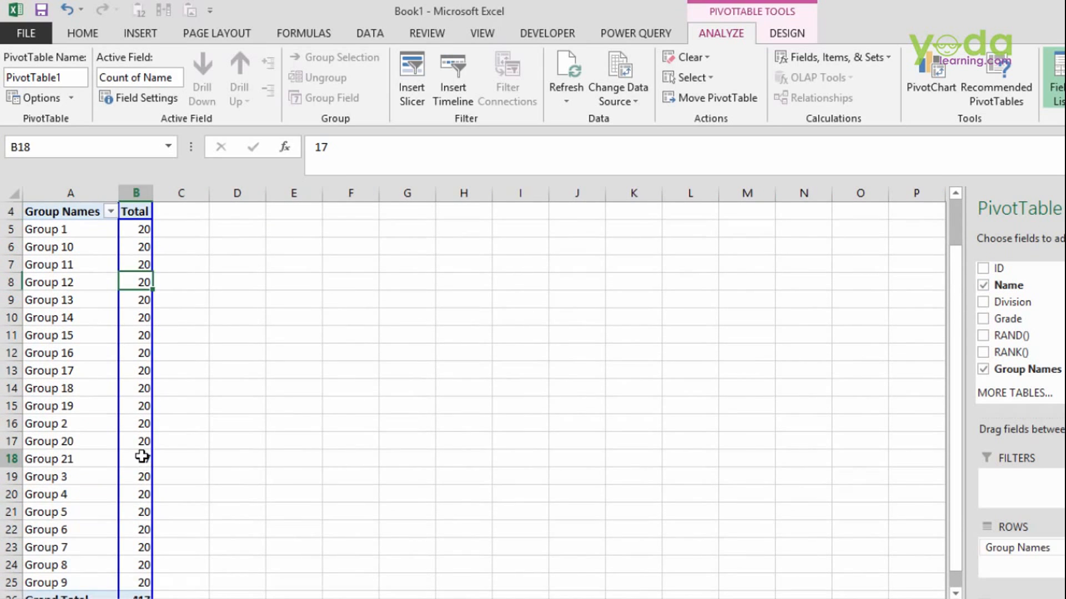
scroll(486, 454, up, 1)
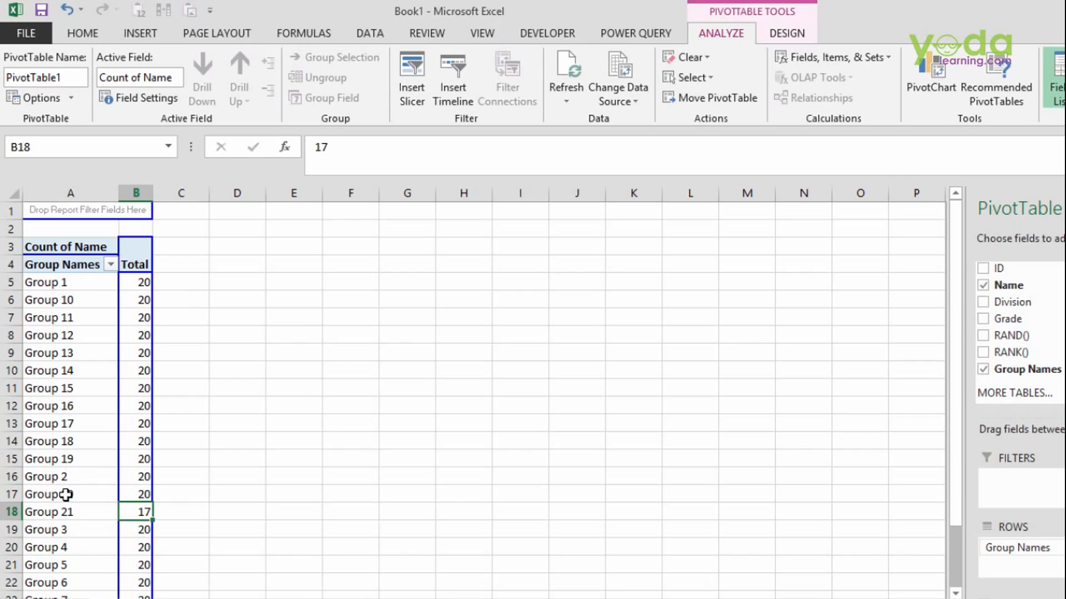
Step: Enter Group 1 in cell I5 and fill the series down to I21
click(506, 283)
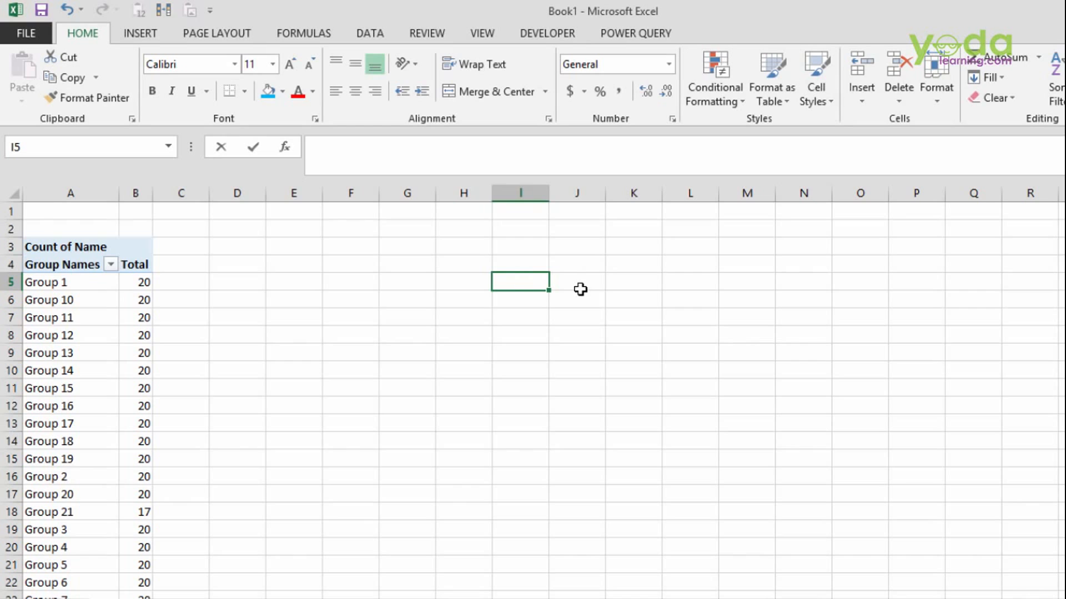
text(Group 1)
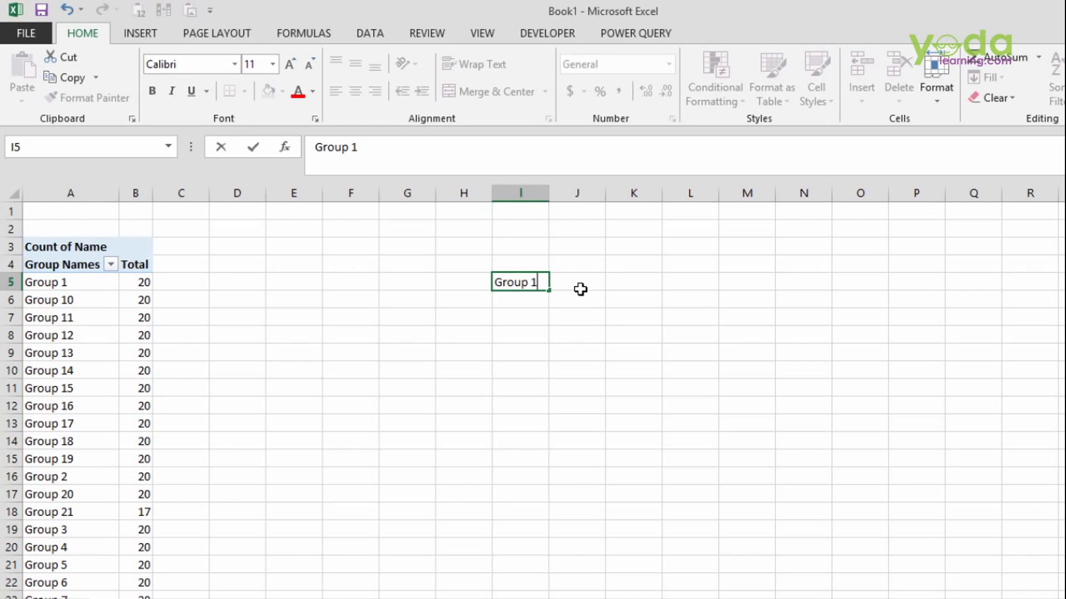
click(580, 289)
click(541, 281)
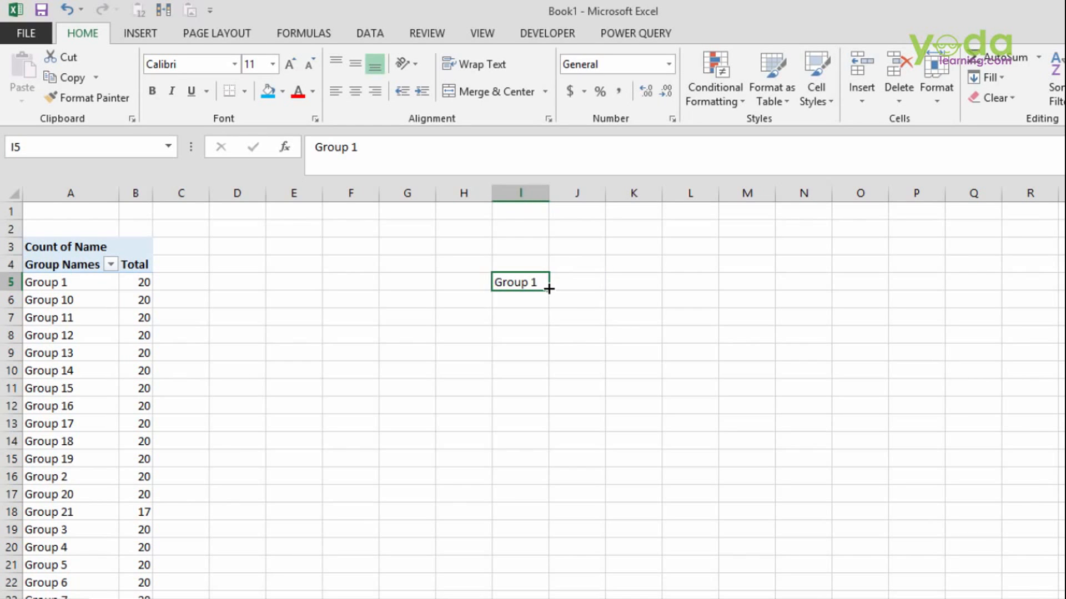
drag(549, 290, 564, 568)
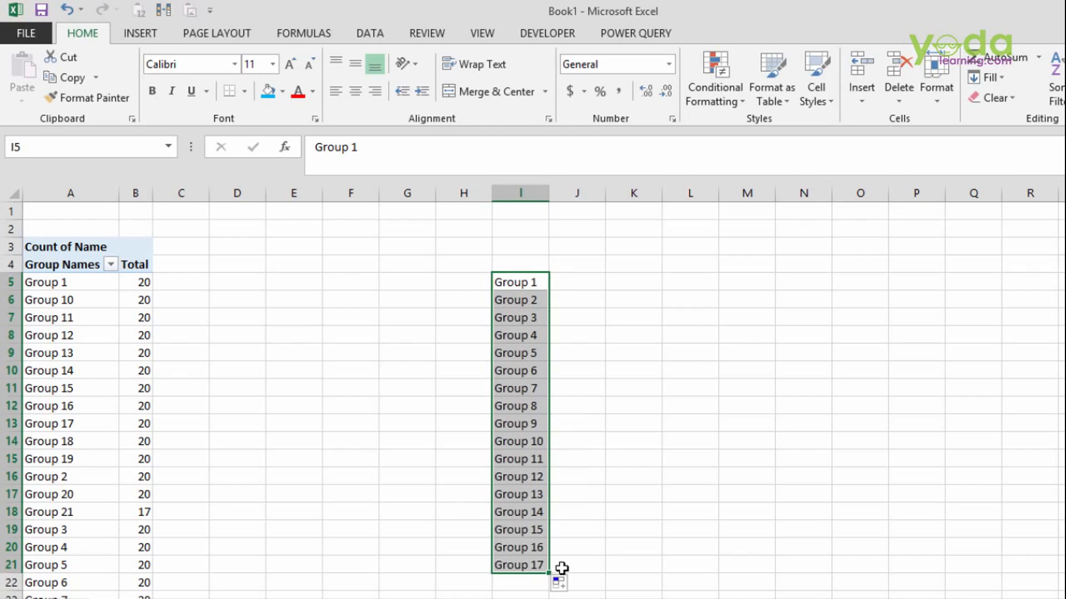
Step: Extend the group series in column I from I21 down to I25, ending at Group 21
scroll(539, 520, down, 3)
click(537, 407)
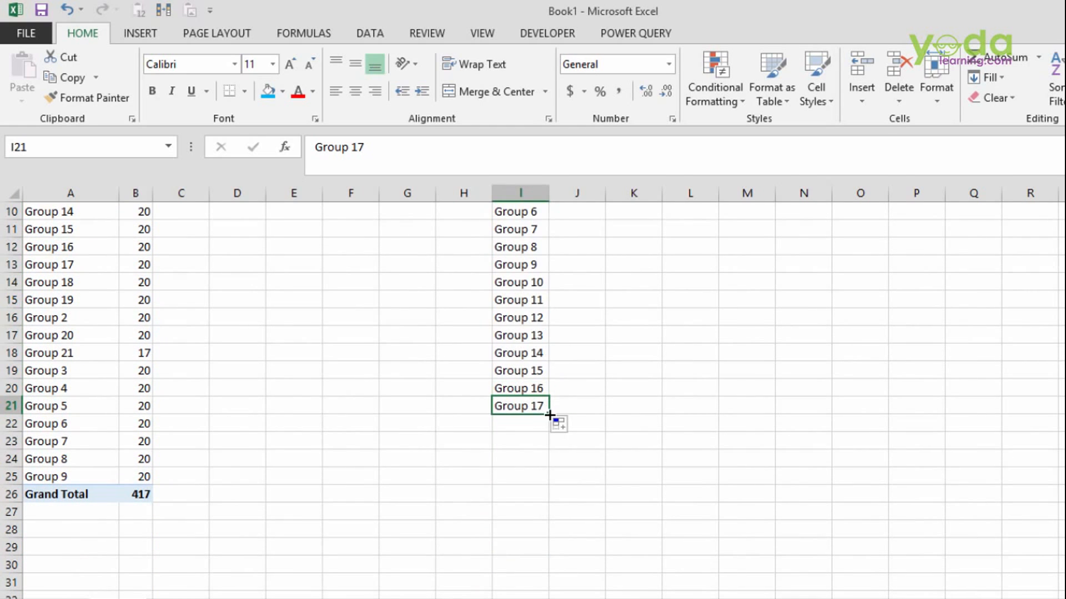
drag(550, 416, 557, 484)
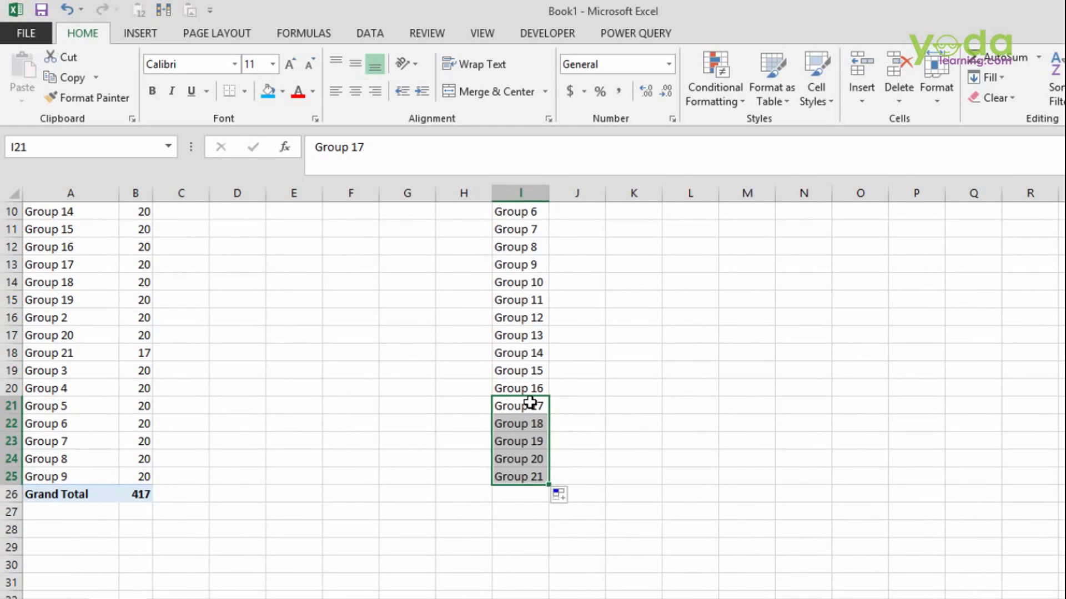
Step: Copy the full group list in I5:I25 and paste it into the blank Notepad document
click(530, 403)
scroll(519, 374, up, 3)
click(520, 348)
key(ctrl+a)
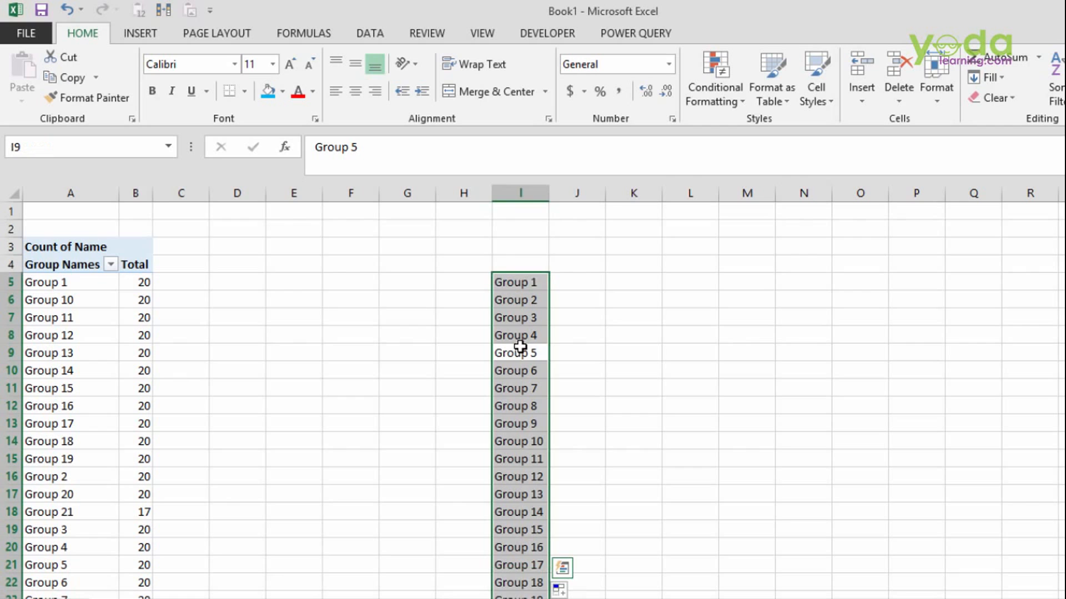
key(ctrl+c)
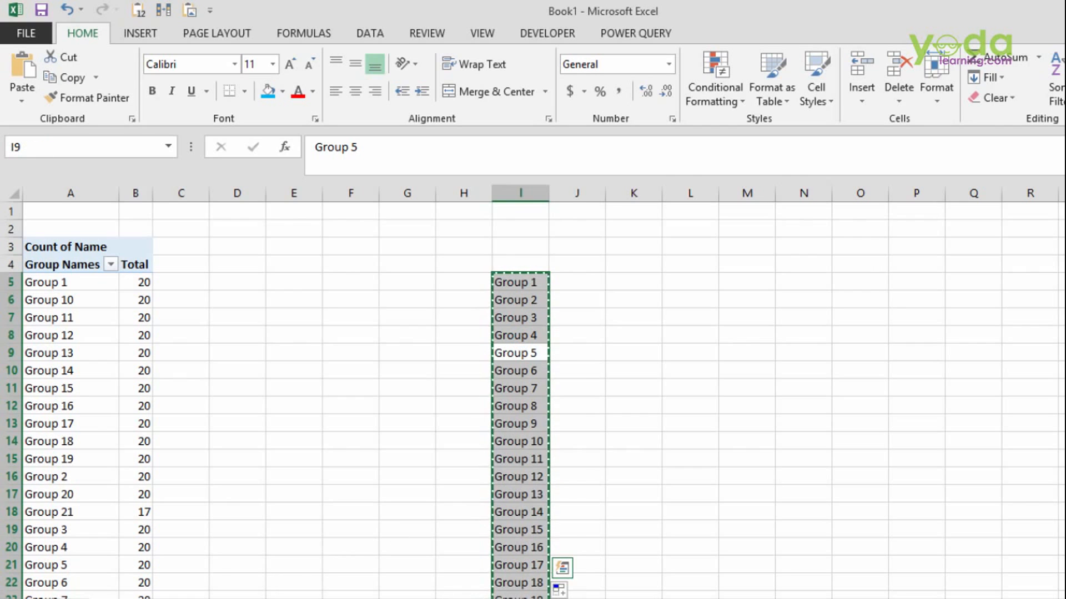
click(213, 598)
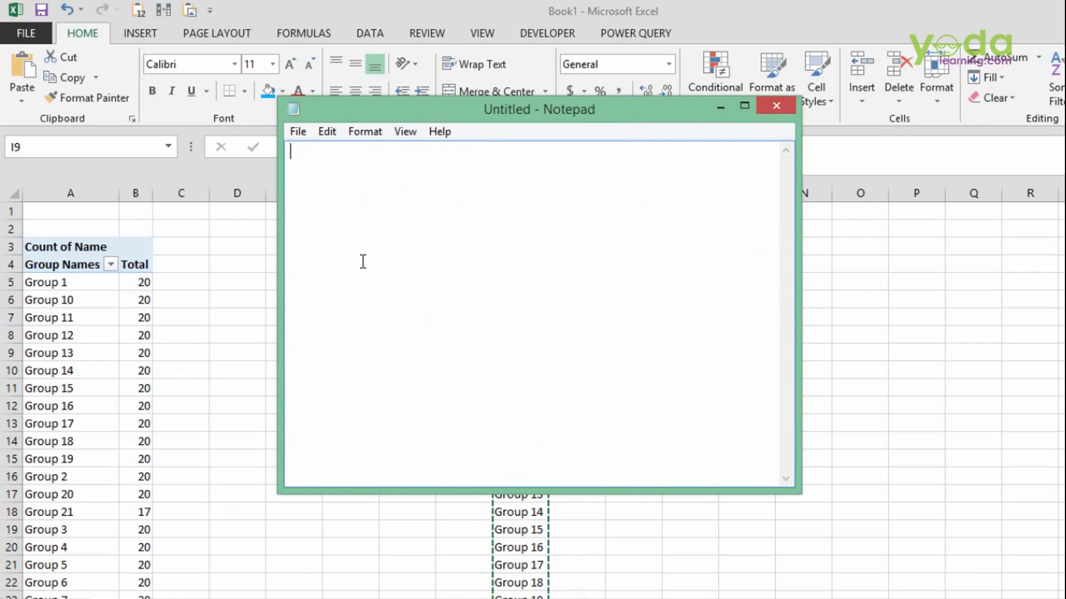
click(721, 108)
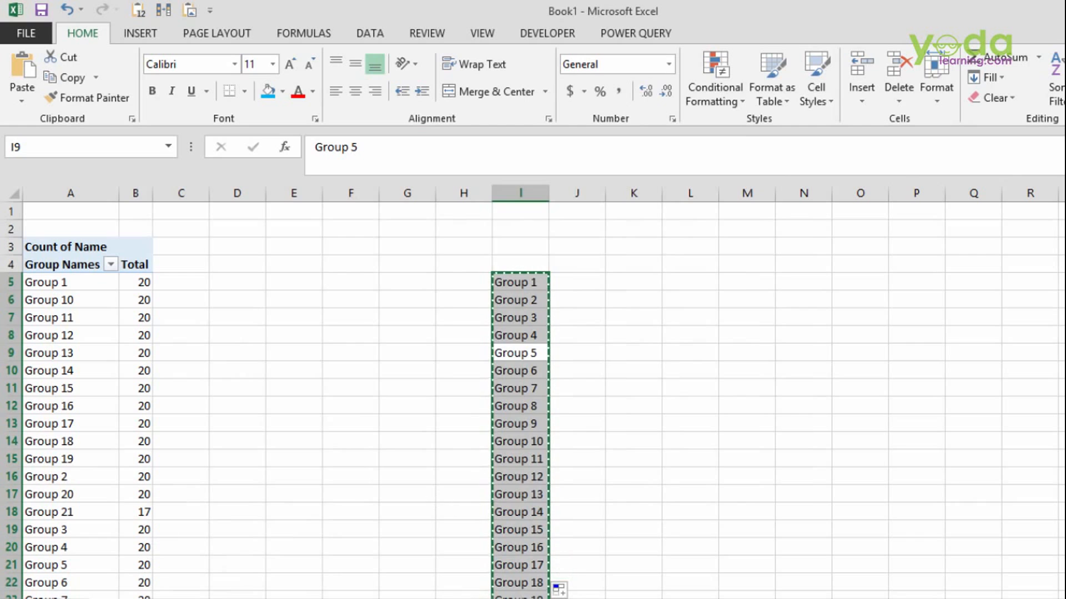
click(214, 598)
key(ctrl+v)
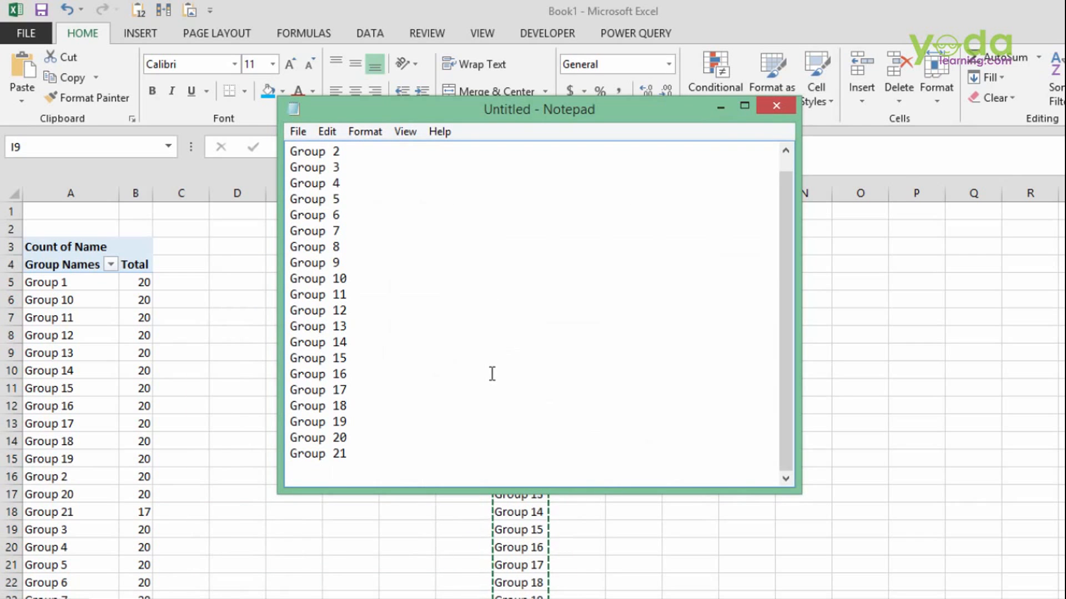
Step: Remove the trailing empty line from the pasted list in Notepad and copy all of its text
key(BackSpace)
key(ctrl+a)
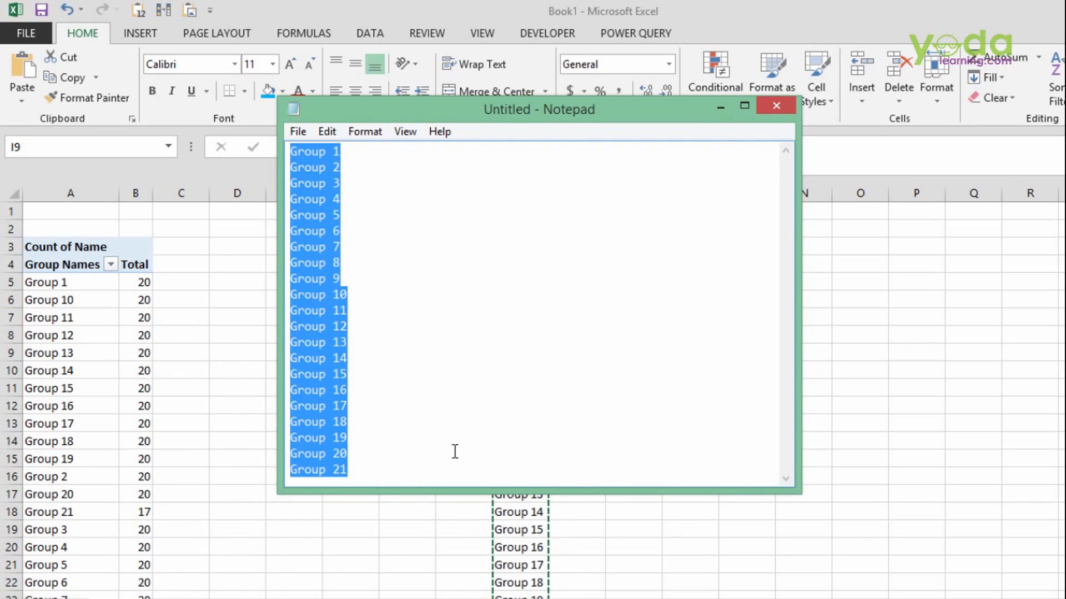
key(ctrl+c)
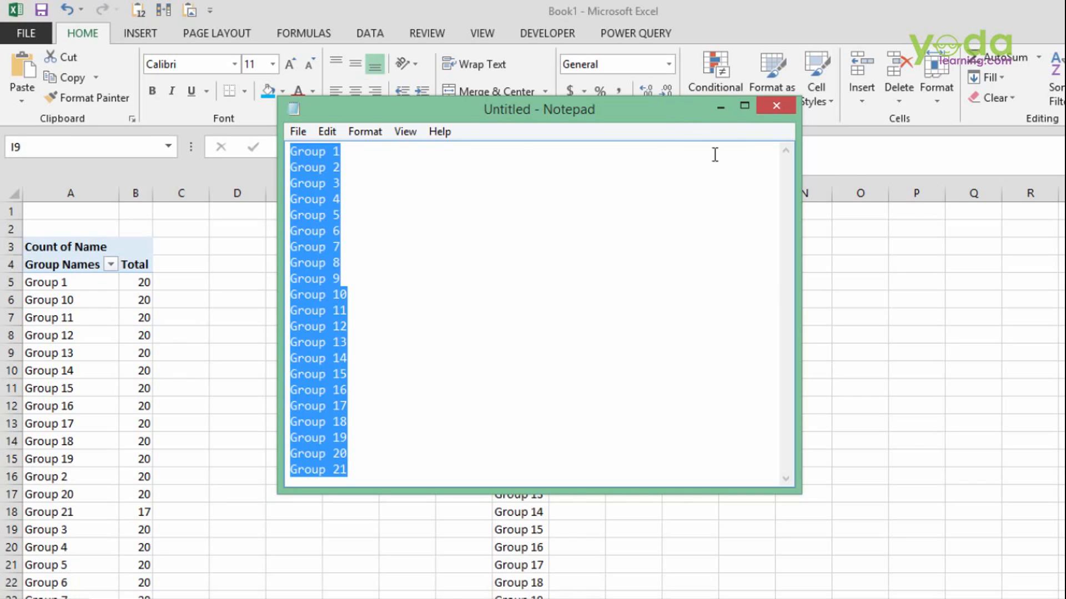
click(719, 111)
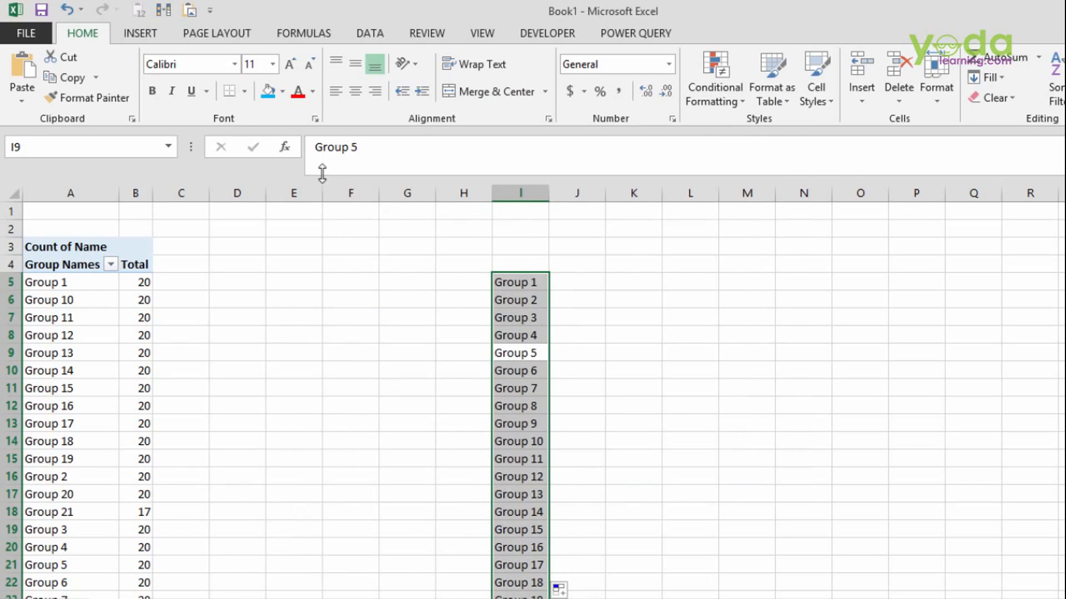
Step: Add the copied Group 1 to Group 21 entries as a new custom list through the Sort order options, without applying the sort
click(370, 33)
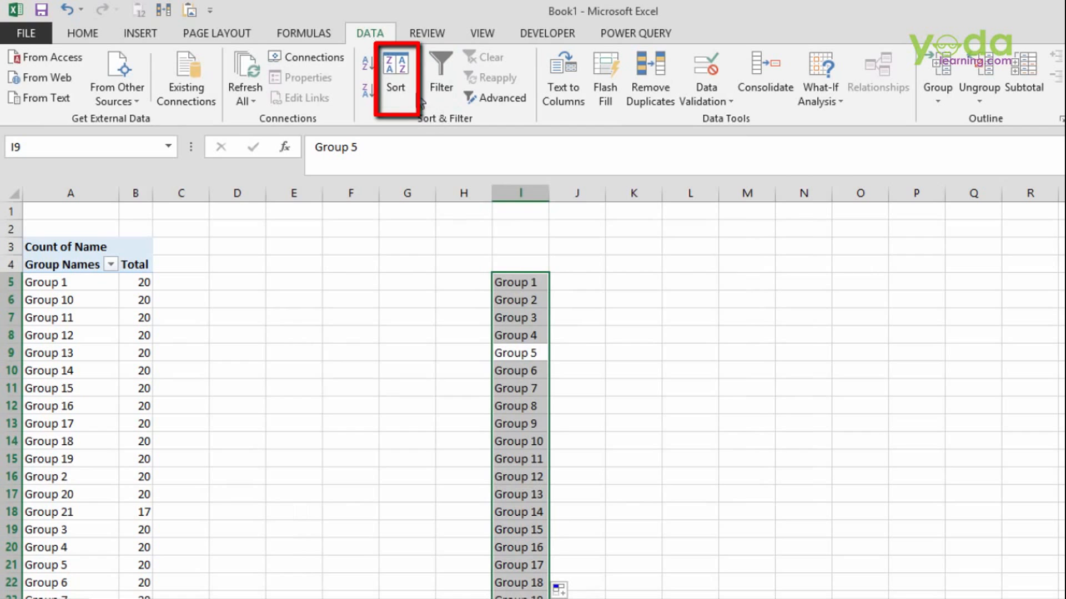
click(396, 84)
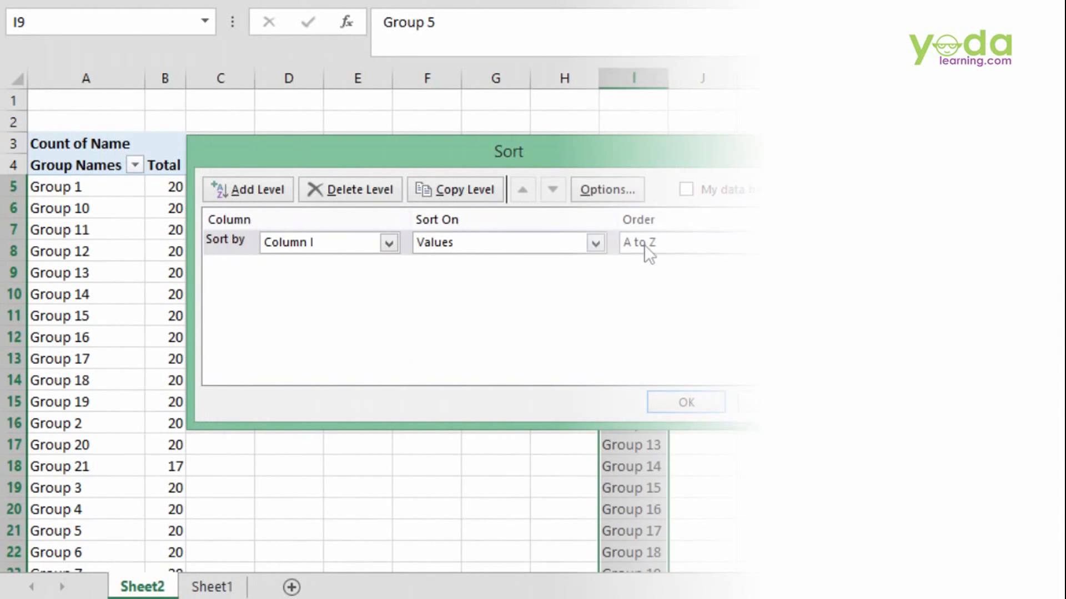
click(667, 242)
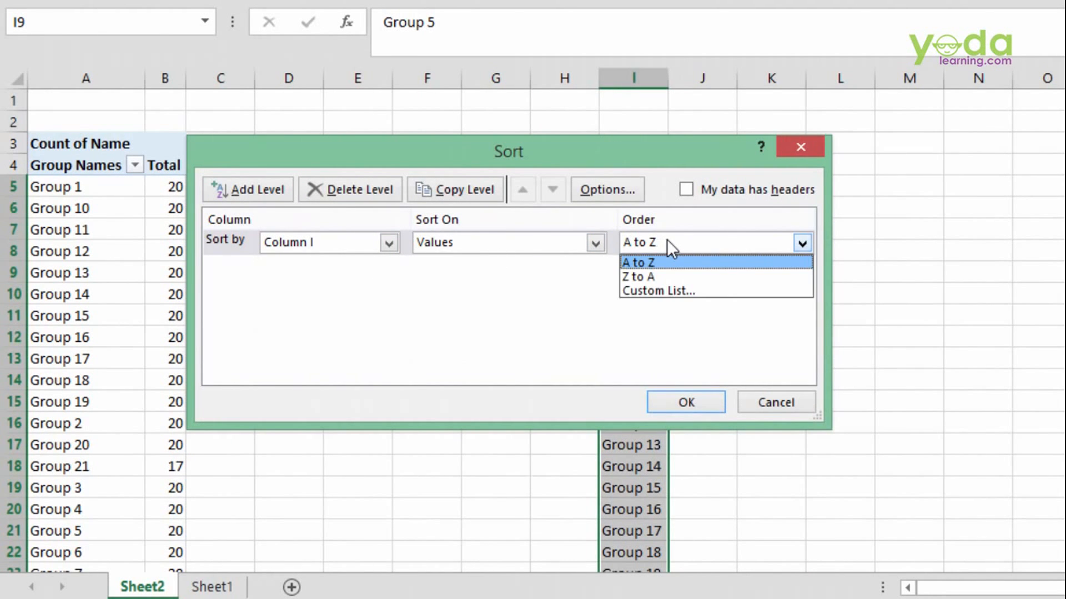
click(649, 290)
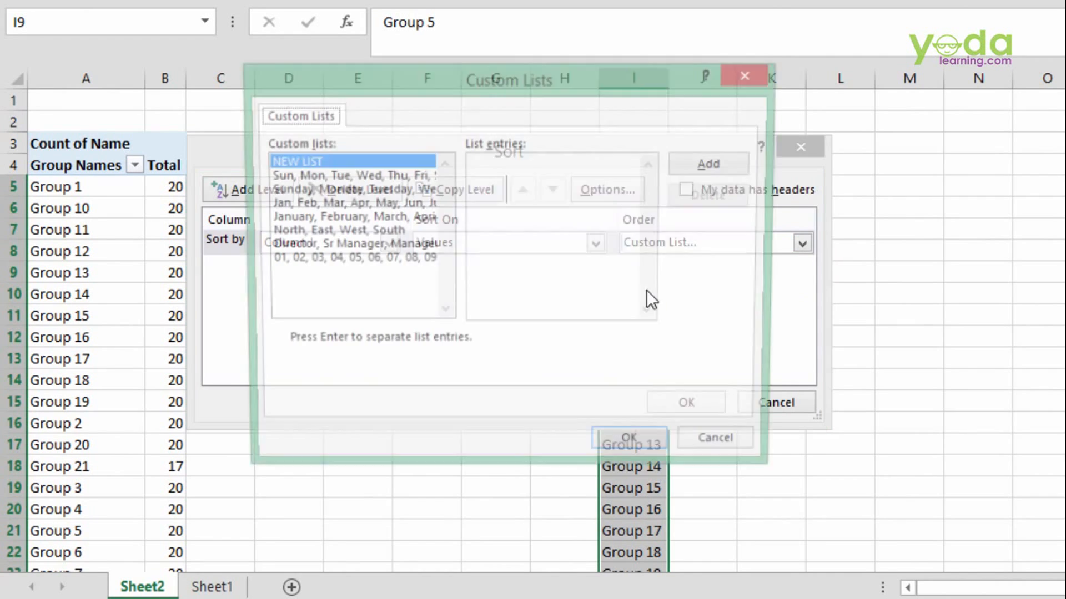
key(ctrl+v)
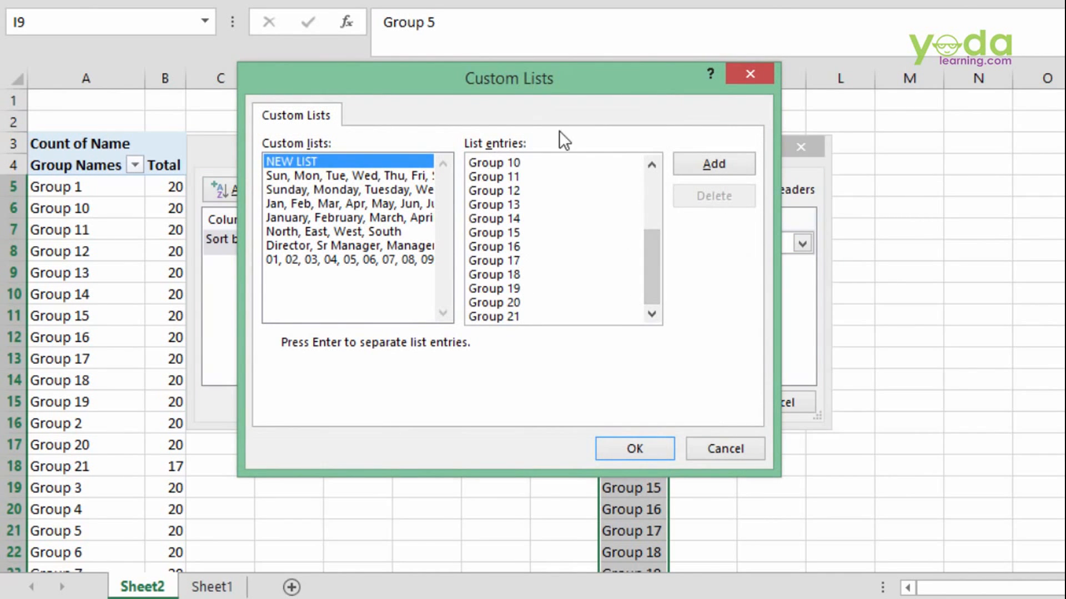
click(711, 162)
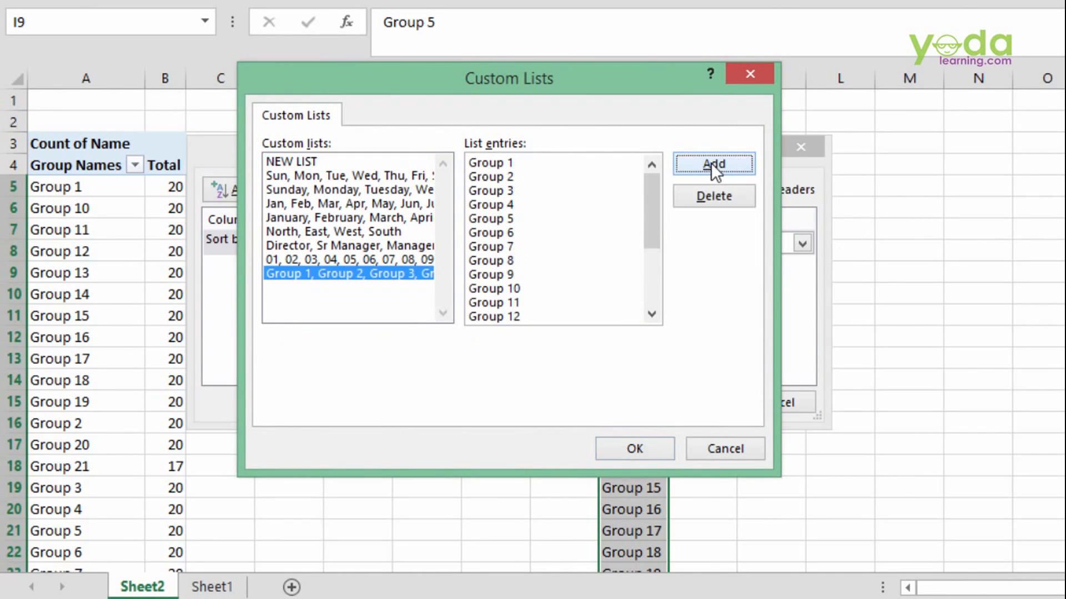
click(648, 452)
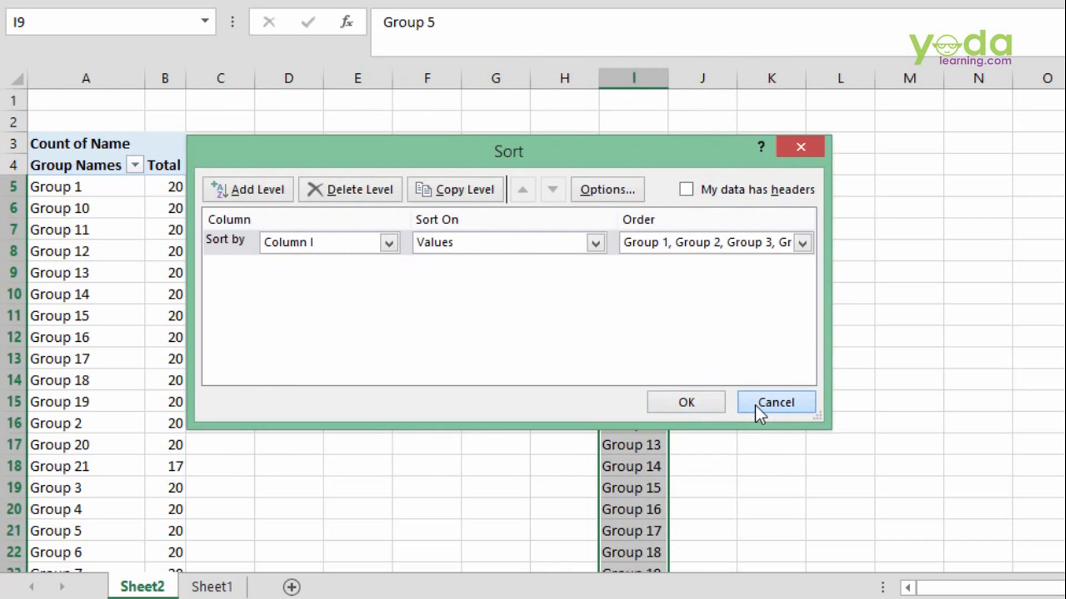
click(756, 405)
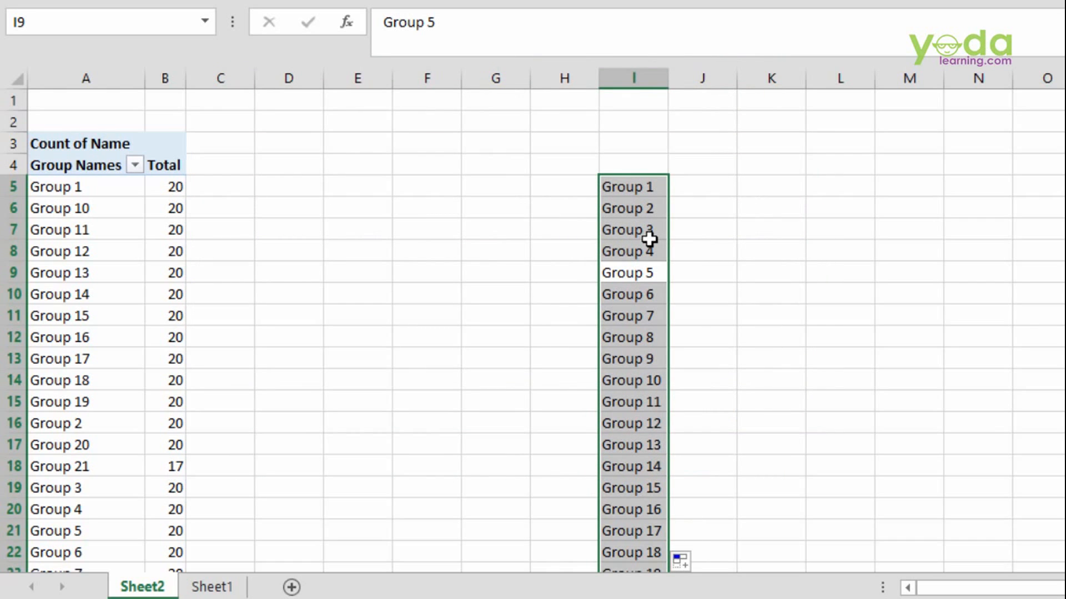
Step: Sort the PivotTable's Group Names from A to Z and check the group order and sizes down to the grand total
click(94, 188)
right_click(98, 188)
mouse_move(168, 286)
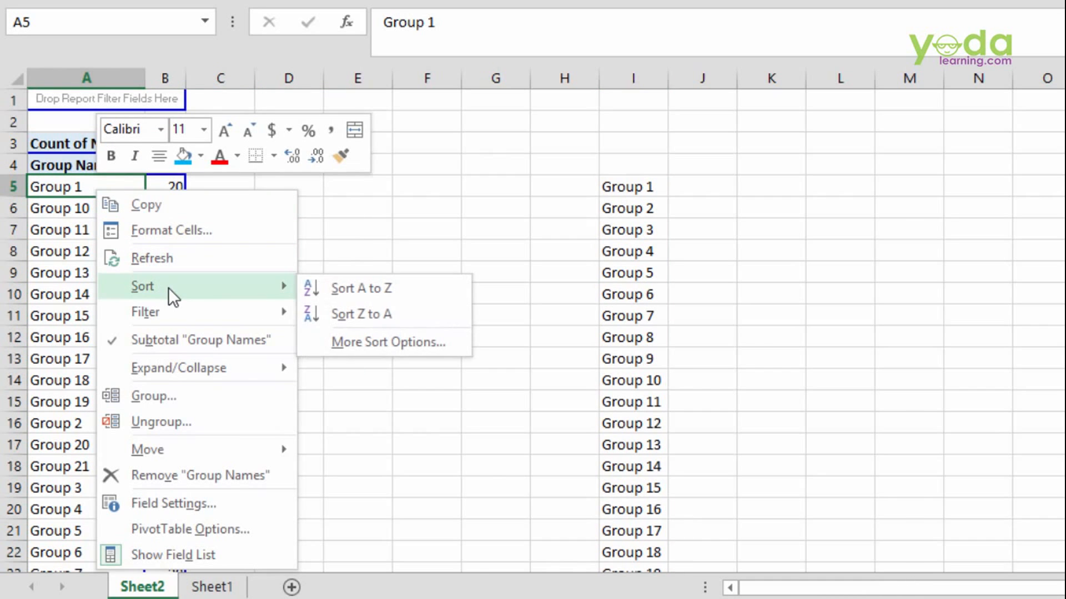
click(352, 288)
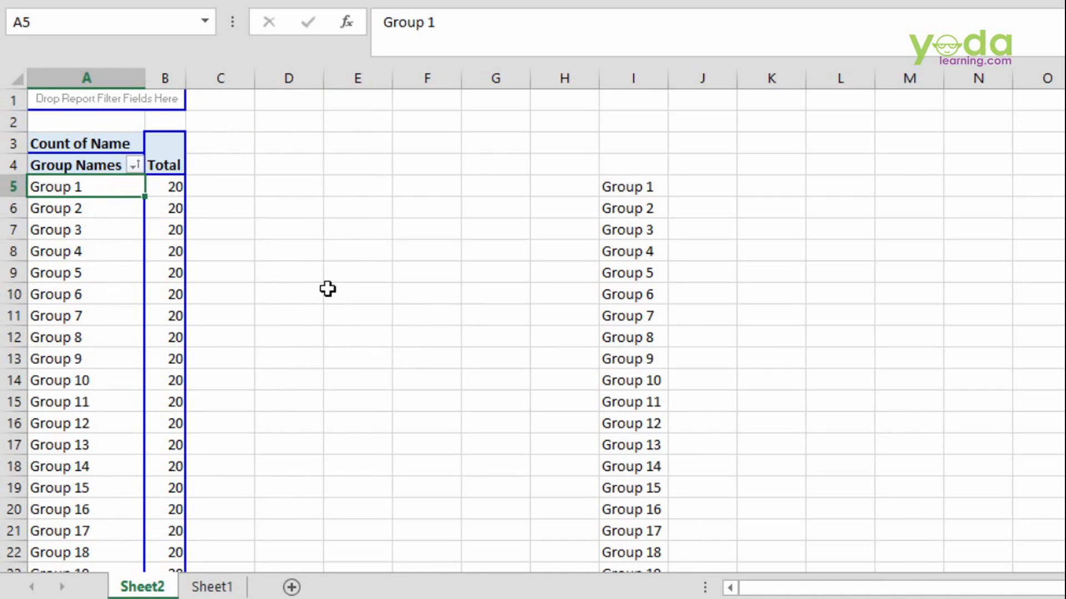
scroll(76, 557, down, 3)
scroll(99, 444, up, 1)
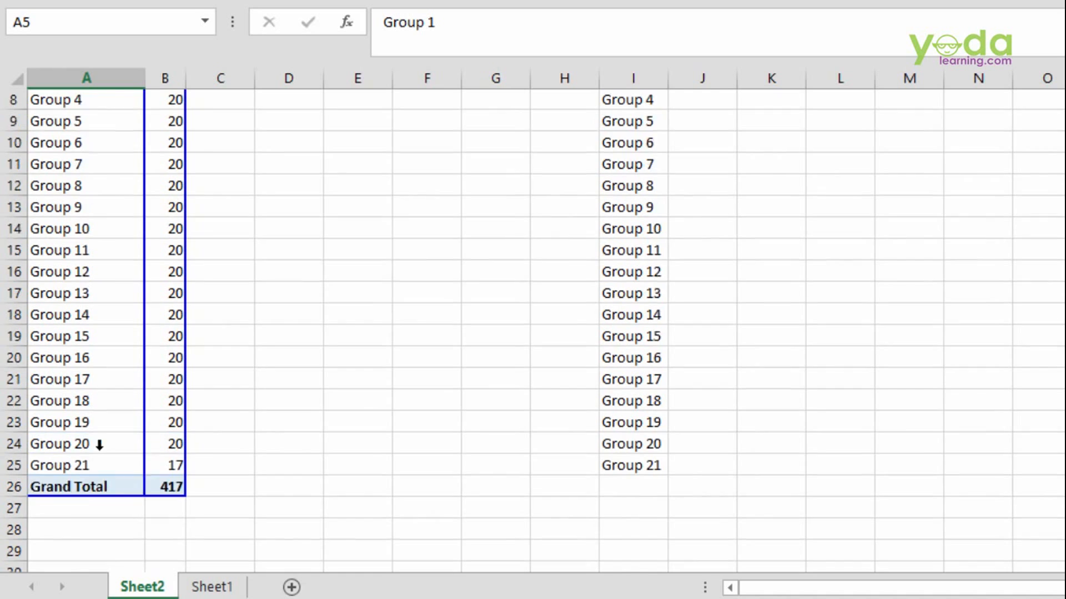
scroll(99, 444, up, 3)
scroll(173, 409, down, 2)
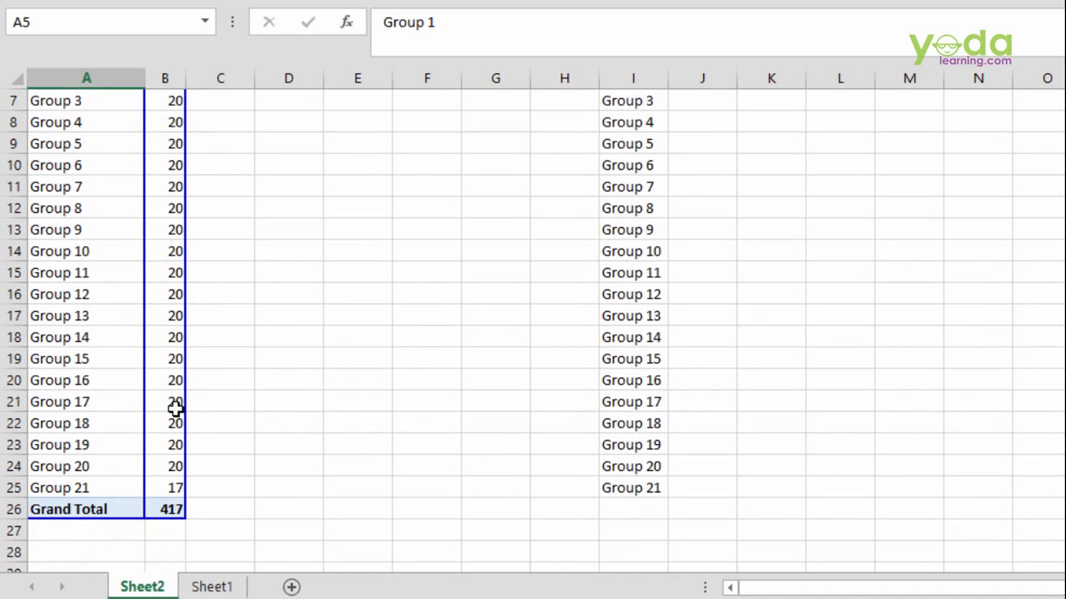
scroll(192, 415, up, 2)
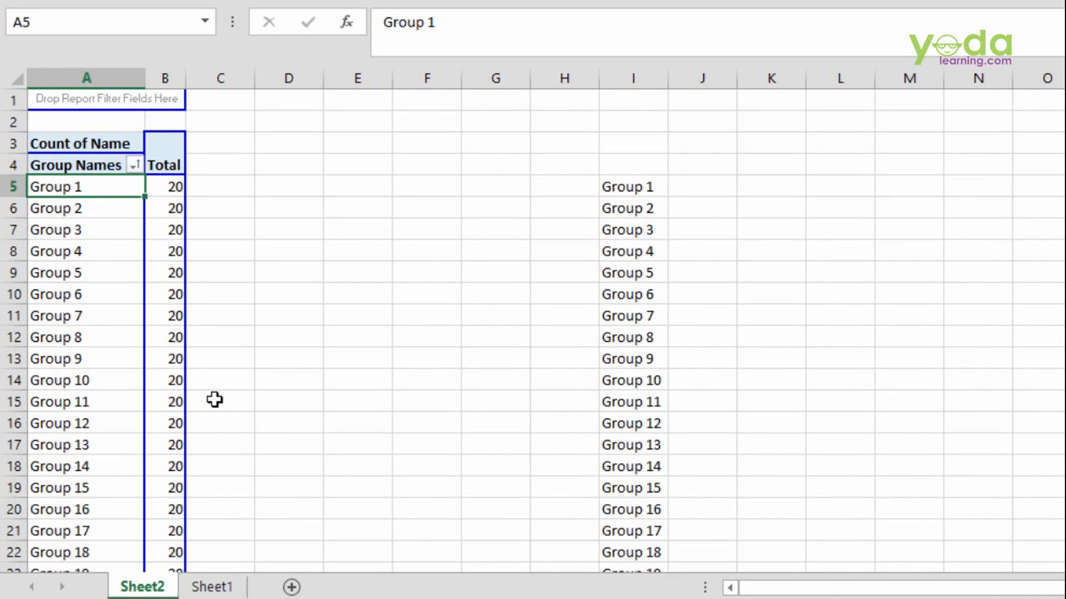
scroll(215, 400, down, 1)
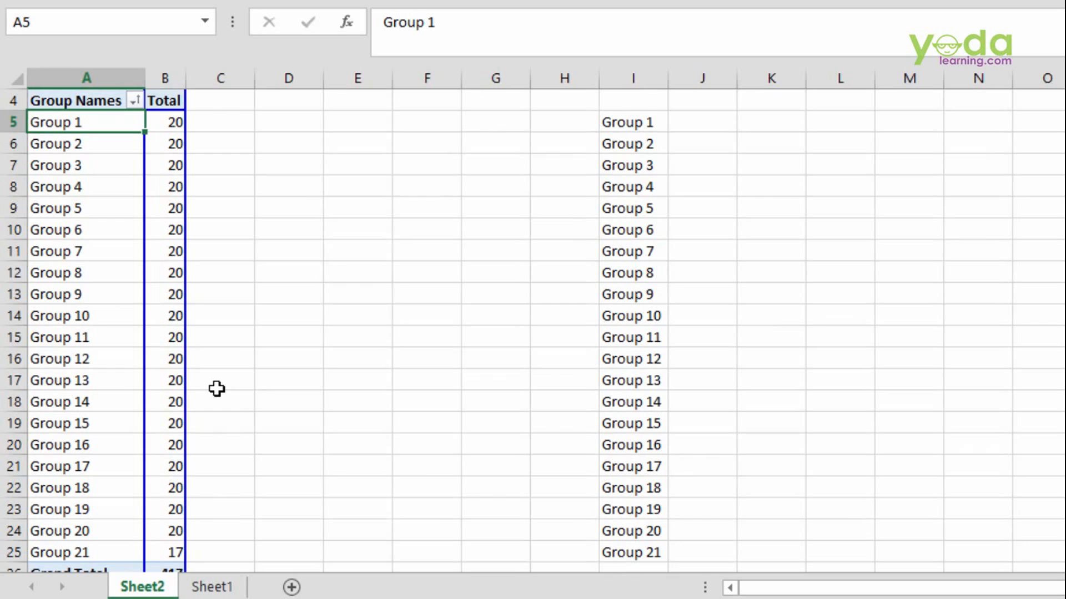